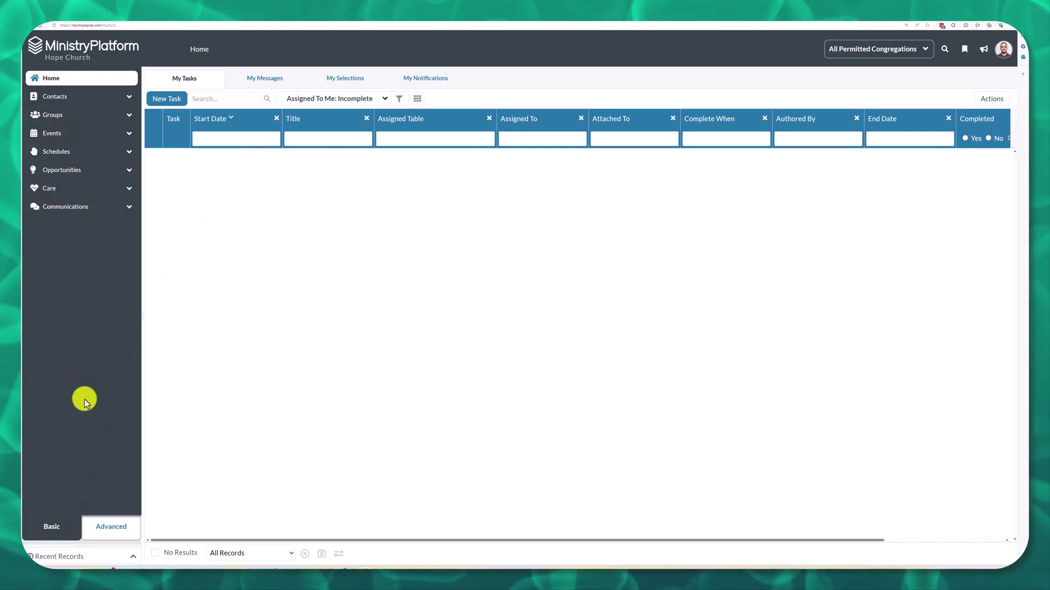
From Advanced navigation, go to My Communication Requests and start a blank new communication request.
{"action": "left_click", "coordinate": [107, 534]}
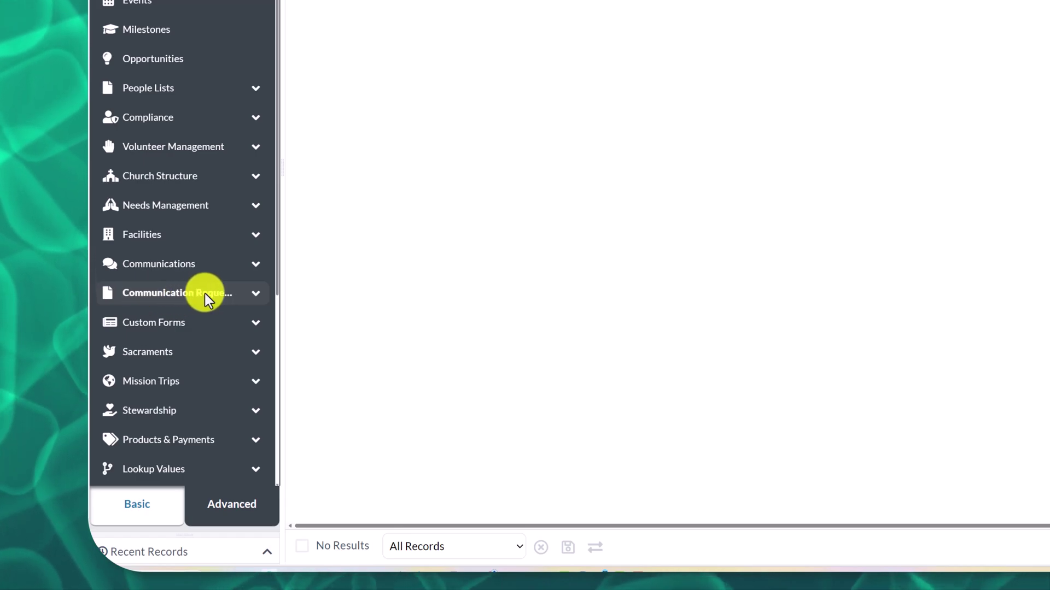
{"action": "left_click", "coordinate": [171, 297]}
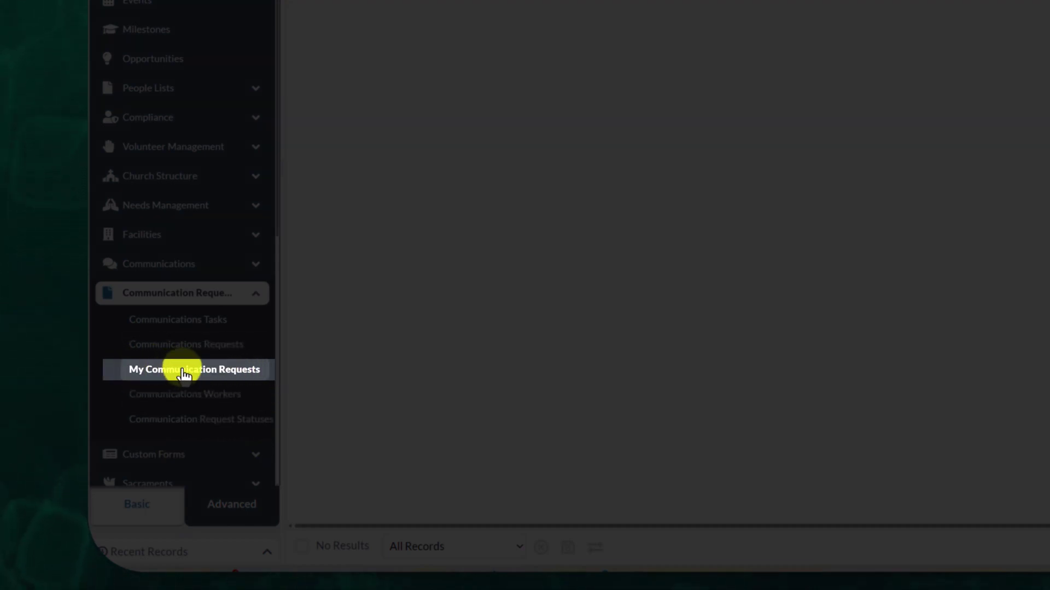
{"action": "left_click", "coordinate": [194, 373]}
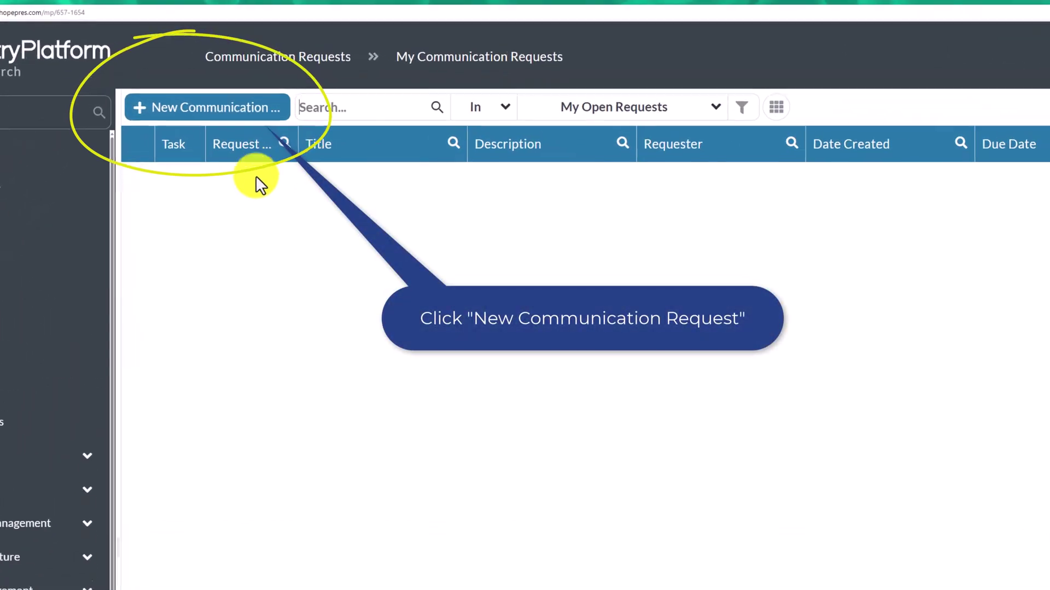
{"action": "left_click", "coordinate": [241, 129]}
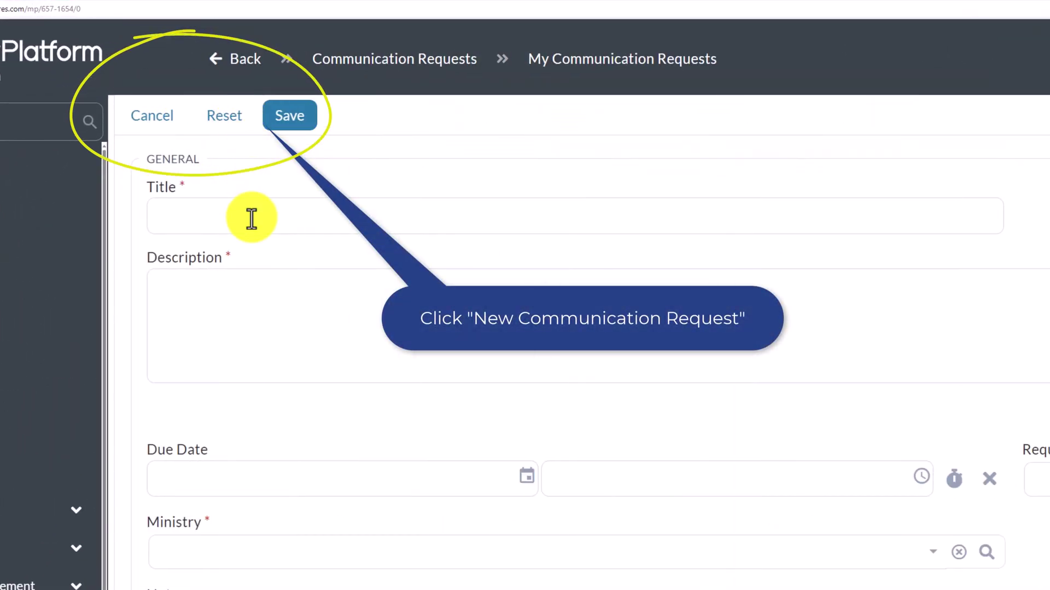
Enter the title 'TEST - New Logo for IT' and a description noting this training test needs a new logo.
{"action": "left_click", "coordinate": [251, 215]}
{"action": "type", "text": "T"}
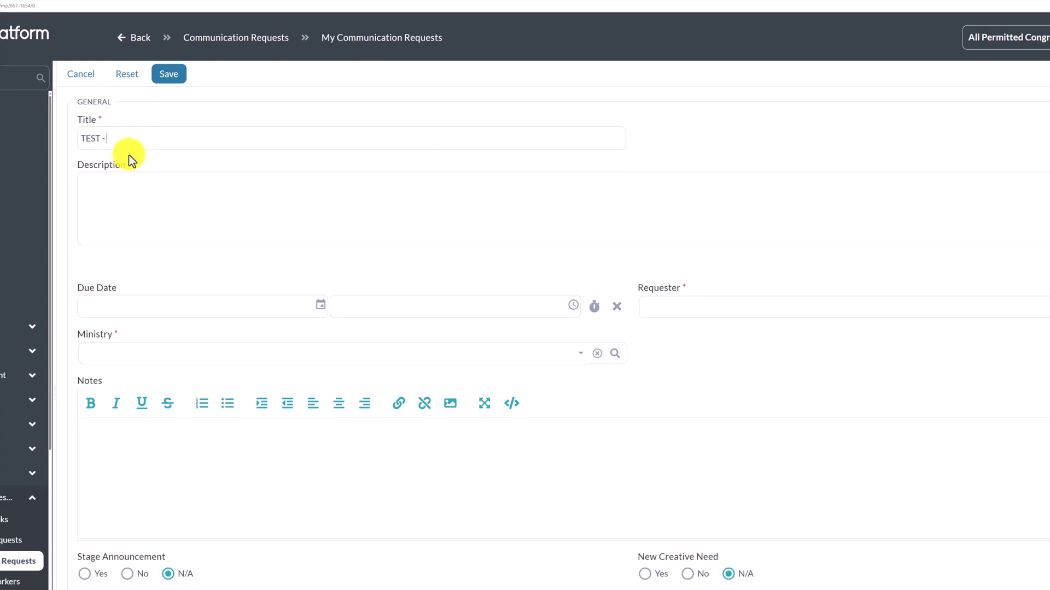
{"action": "type", "text": "EST - NEW"}
{"action": "key", "text": "BackSpace"}
{"action": "key", "text": "BackSpace"}
{"action": "type", "text": "ew Logo for"}
{"action": "left_click", "coordinate": [199, 183]}
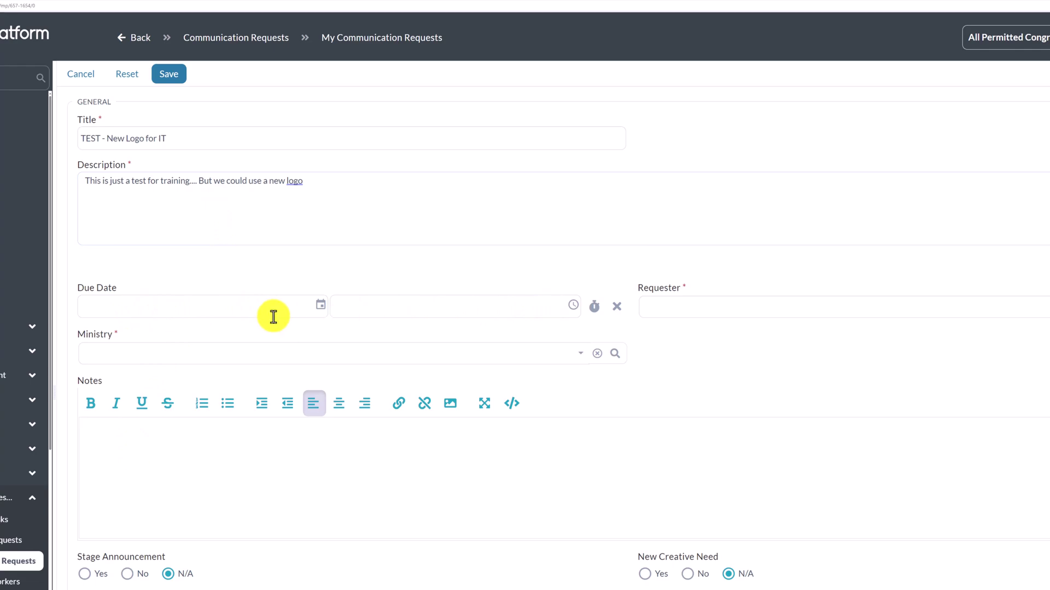
{"action": "left_click", "coordinate": [321, 305]}
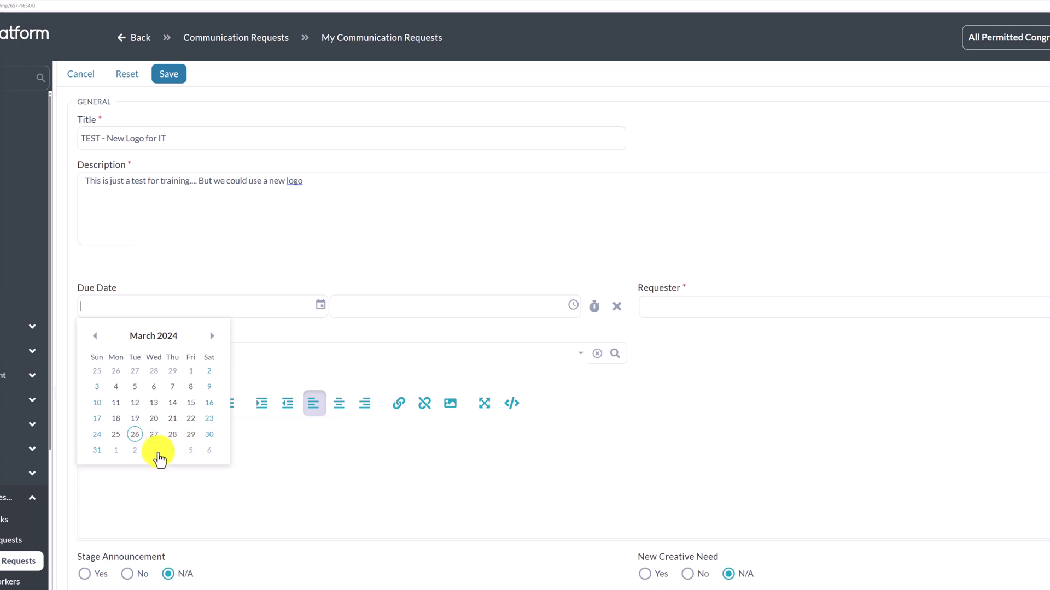
Set the due date to 04/05/2024 at 05:00 PM.
{"action": "left_click", "coordinate": [191, 452]}
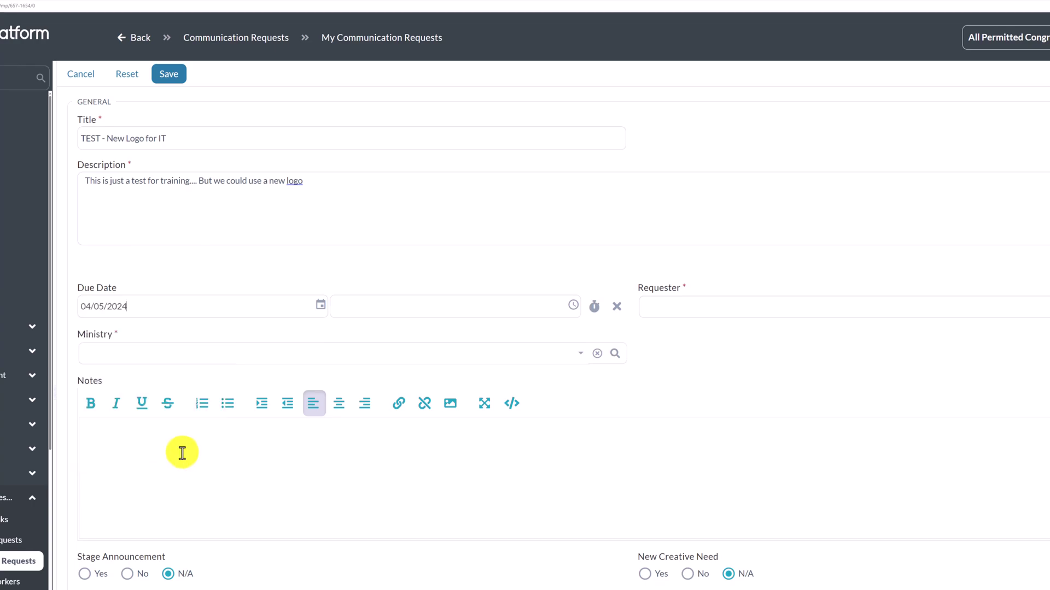
{"action": "left_click", "coordinate": [573, 304]}
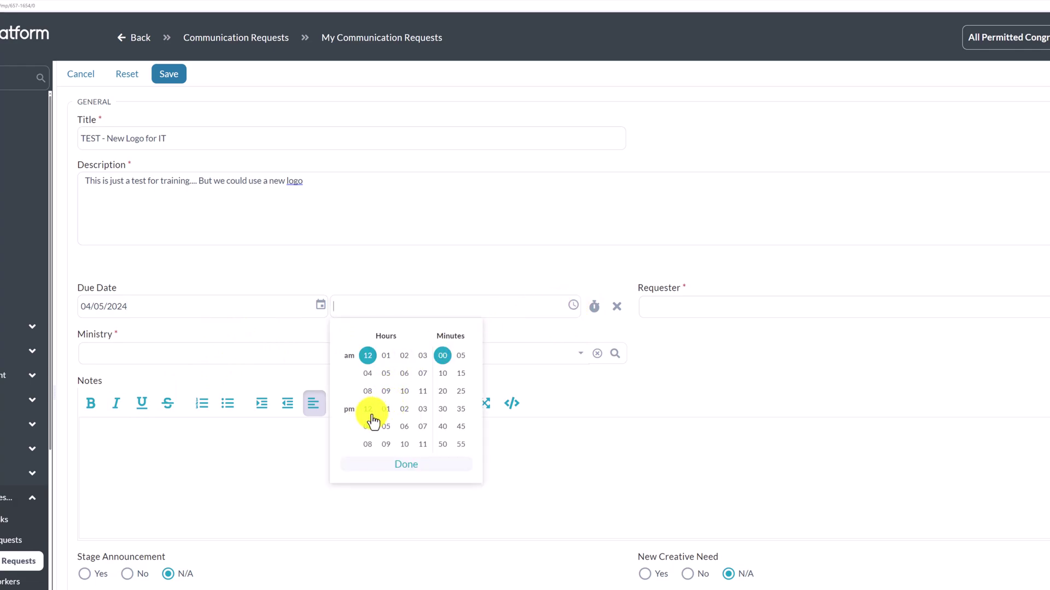
{"action": "left_click", "coordinate": [399, 464]}
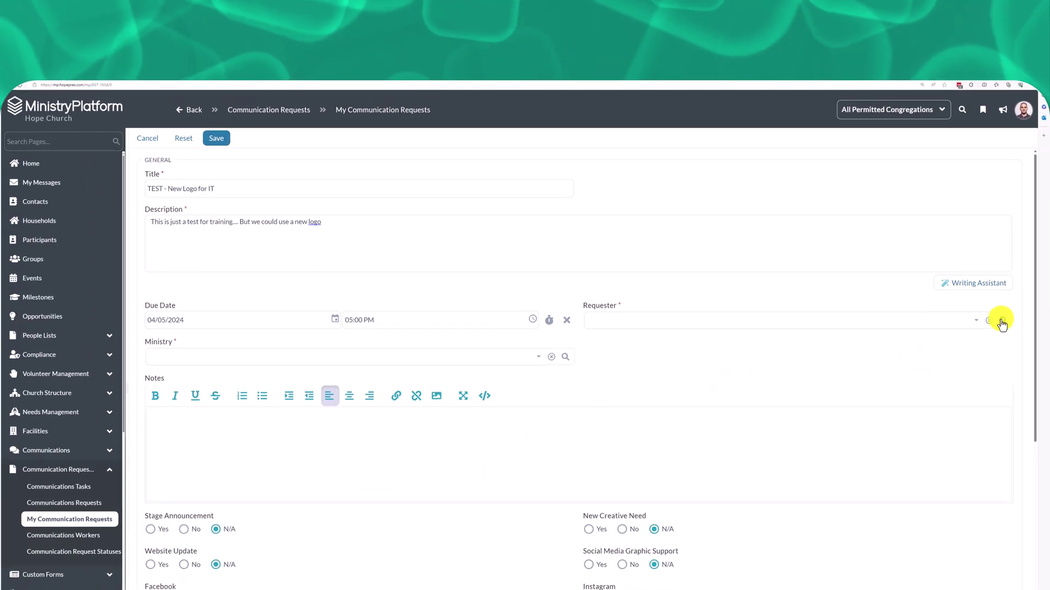
Choose the requester contact by filtering the lookup on display name and nickname.
{"action": "left_click", "coordinate": [1003, 320]}
{"action": "left_click", "coordinate": [508, 270]}
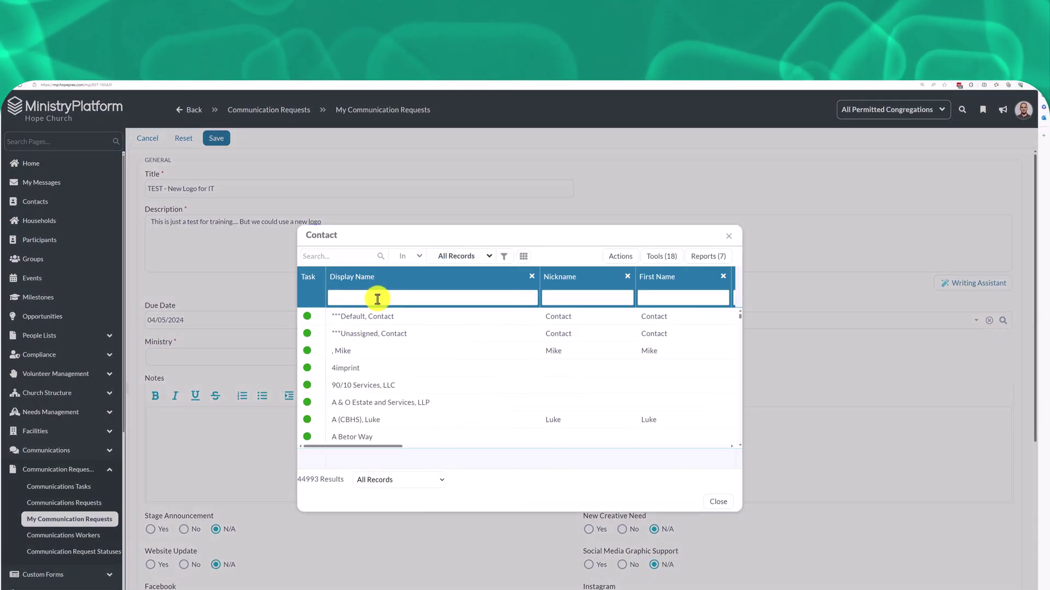
{"action": "left_click", "coordinate": [377, 298]}
{"action": "type", "text": "Gold"}
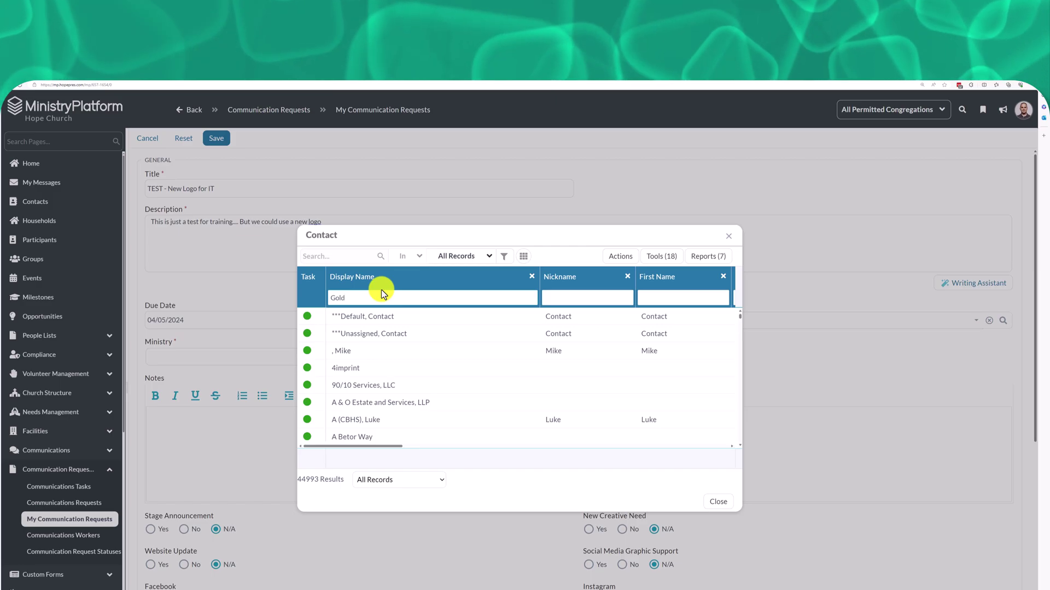
{"action": "key", "text": "Tab"}
{"action": "type", "text": "Mike"}
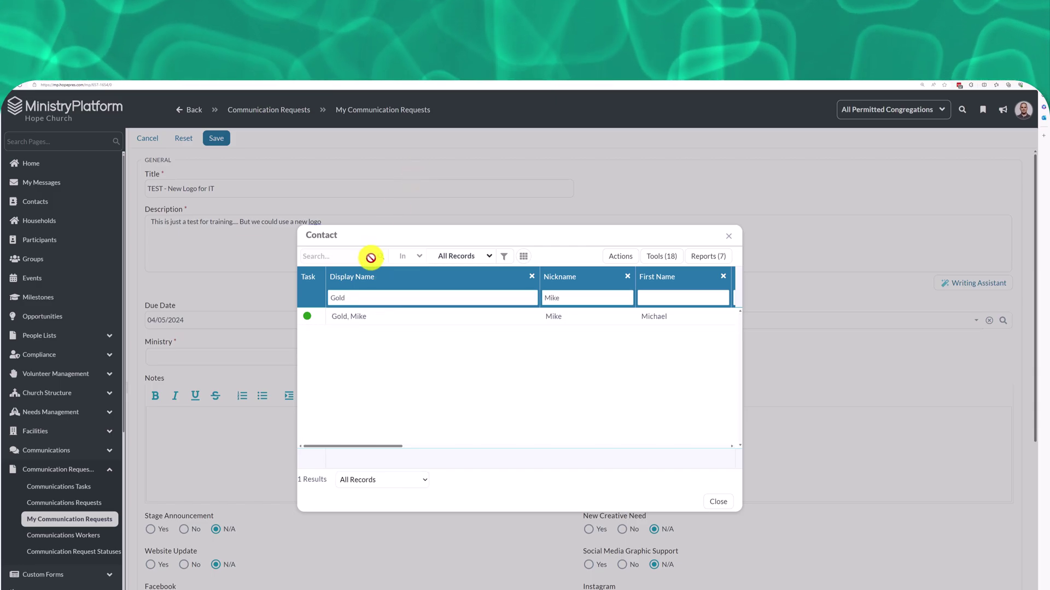
{"action": "left_click", "coordinate": [364, 318]}
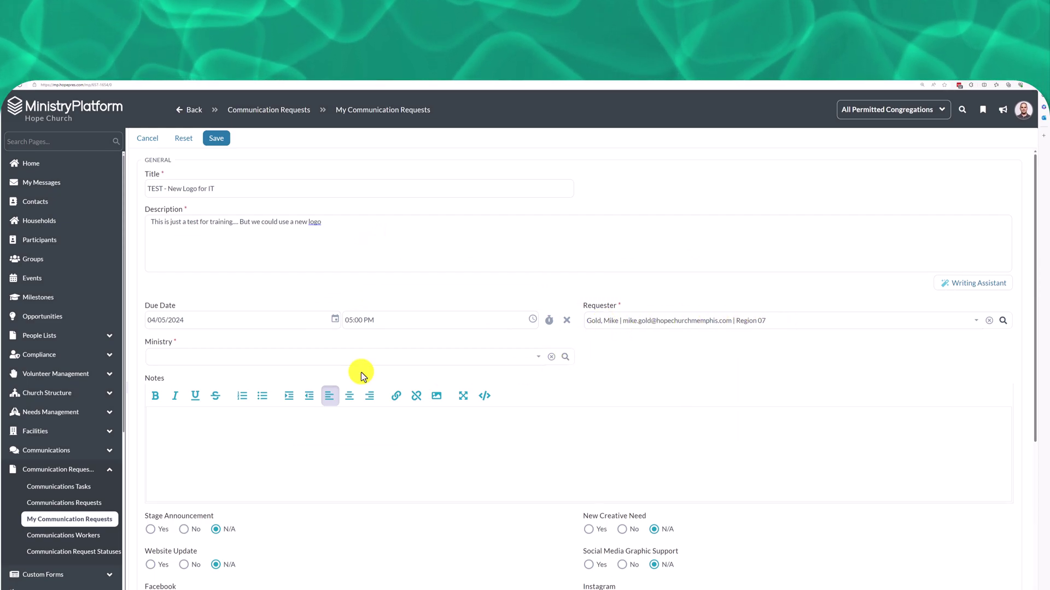
Set the Ministry to Information Technology.
{"action": "left_click", "coordinate": [340, 358]}
{"action": "scroll", "coordinate": [261, 484], "scroll_direction": "down", "scroll_amount": 2}
{"action": "scroll", "coordinate": [261, 485], "scroll_direction": "down", "scroll_amount": 5}
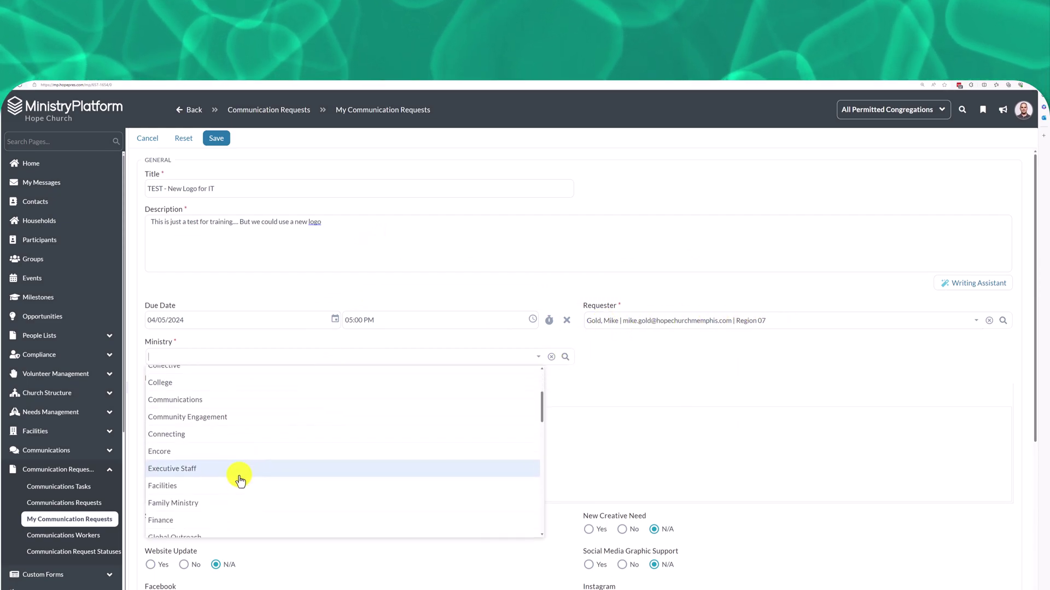
{"action": "left_click", "coordinate": [203, 490]}
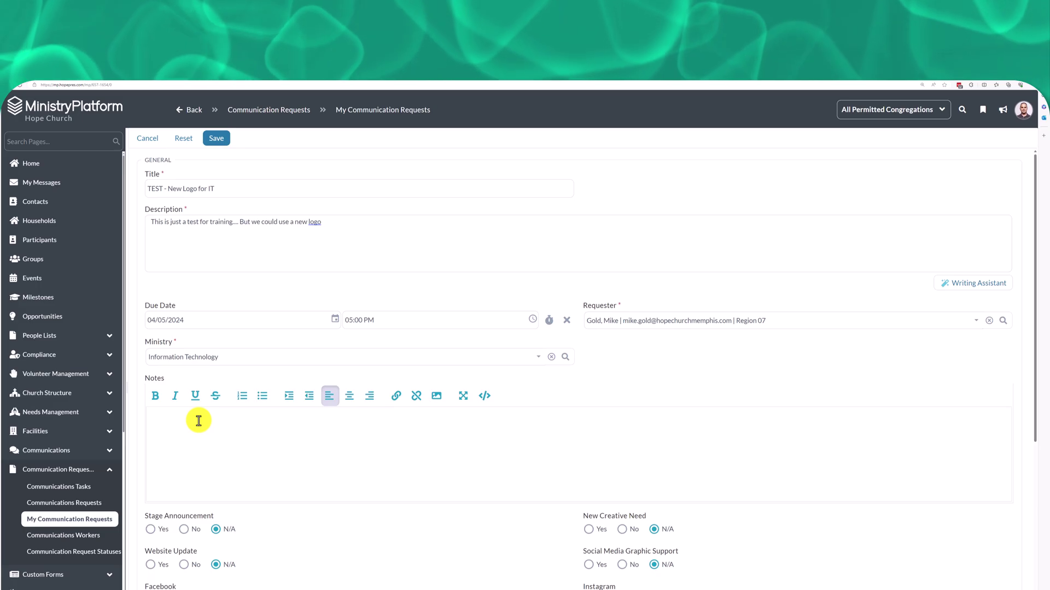
Type a test note in the Notes field.
{"action": "type", "text": "Thi"}
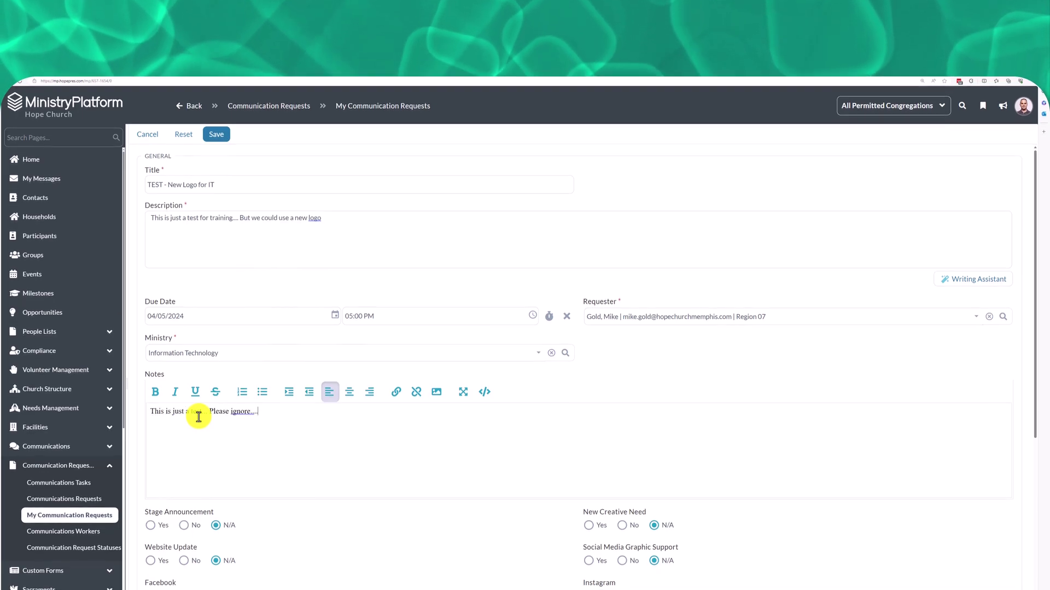
{"action": "left_click_drag", "start_coordinate": [276, 412], "coordinate": [205, 413]}
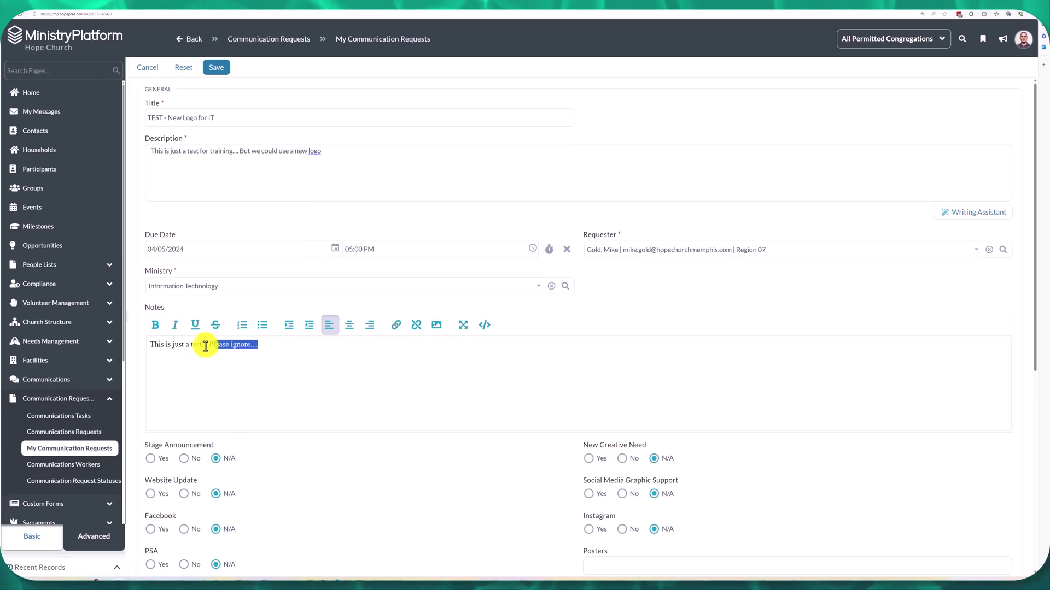
{"action": "left_click_drag", "start_coordinate": [206, 346], "coordinate": [150, 345]}
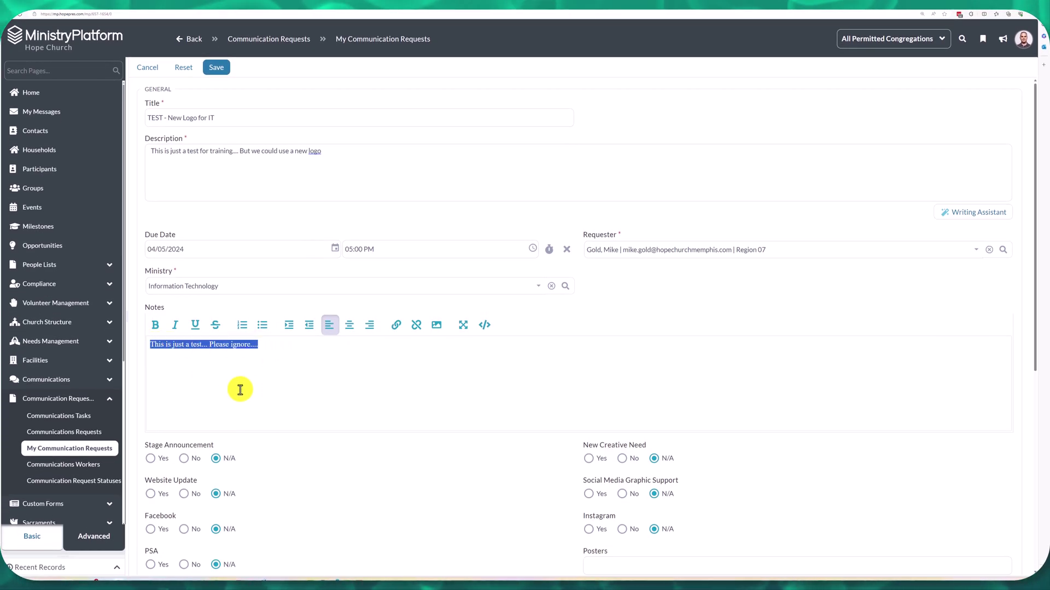
{"action": "scroll", "coordinate": [243, 389], "scroll_direction": "down", "scroll_amount": 3}
{"action": "scroll", "coordinate": [249, 390], "scroll_direction": "down", "scroll_amount": 1}
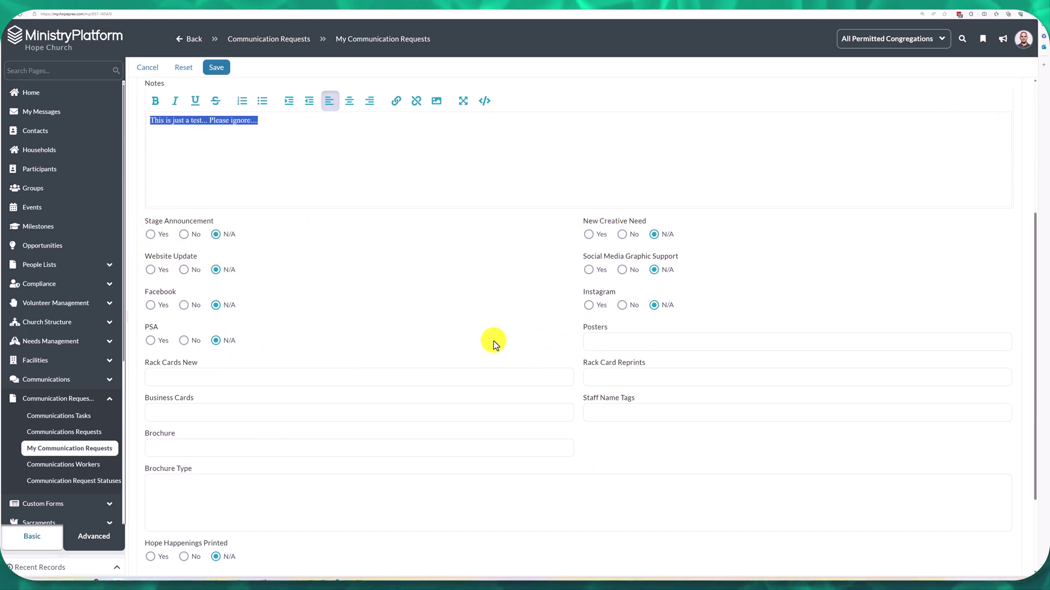
Mark New Creative Need and Hope Happenings Printed Yes; request 5 posters and 100 new rack cards.
{"action": "left_click", "coordinate": [589, 236]}
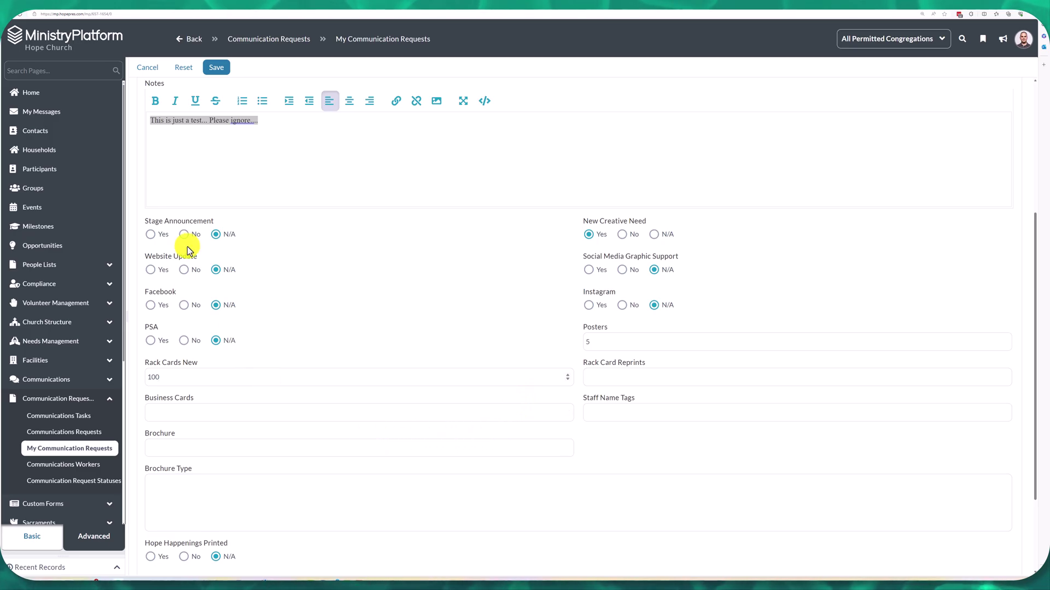
{"action": "scroll", "coordinate": [260, 445], "scroll_direction": "down", "scroll_amount": 2}
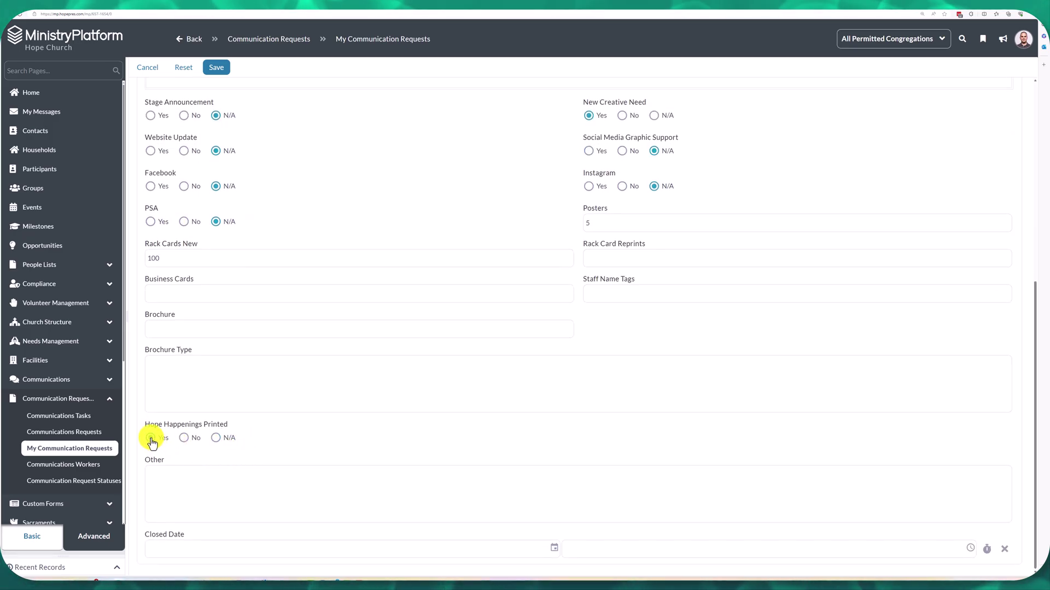
{"action": "left_click", "coordinate": [175, 496]}
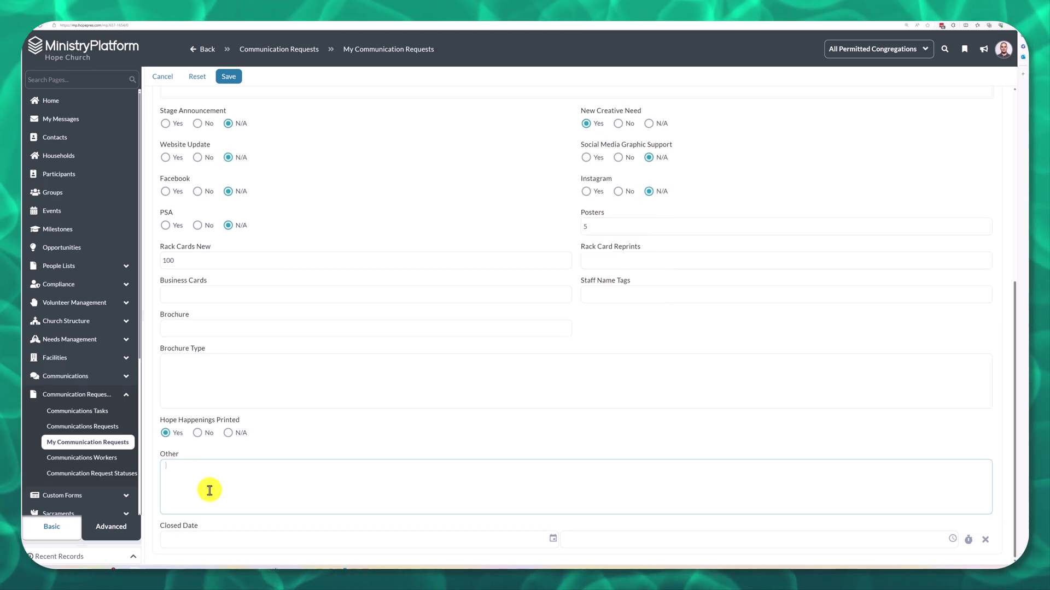
{"action": "scroll", "coordinate": [209, 490], "scroll_direction": "up", "scroll_amount": 5}
{"action": "scroll", "coordinate": [209, 491], "scroll_direction": "down", "scroll_amount": 5}
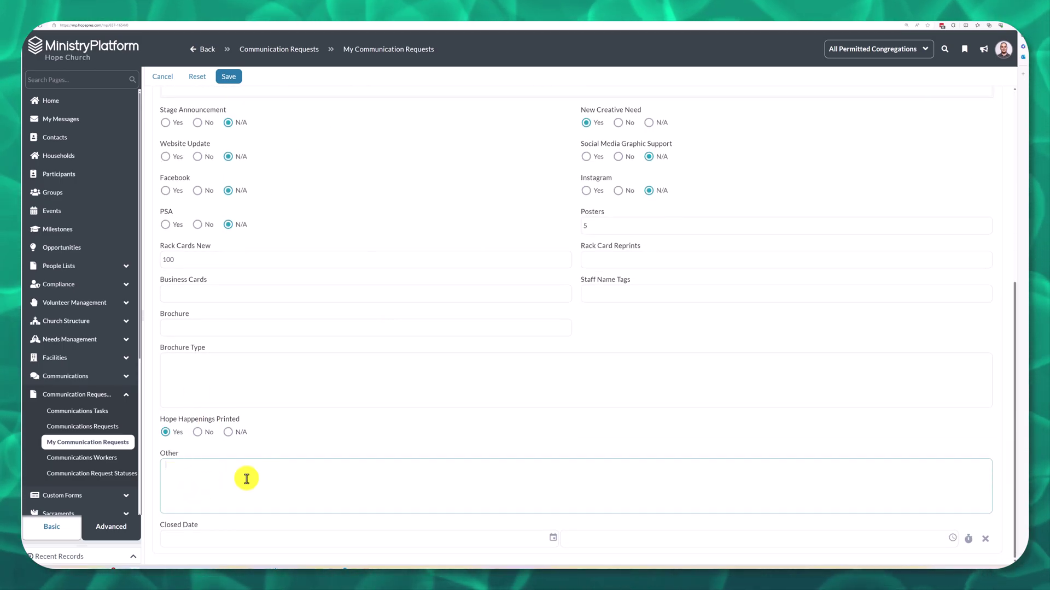
{"action": "scroll", "coordinate": [244, 479], "scroll_direction": "up", "scroll_amount": 5}
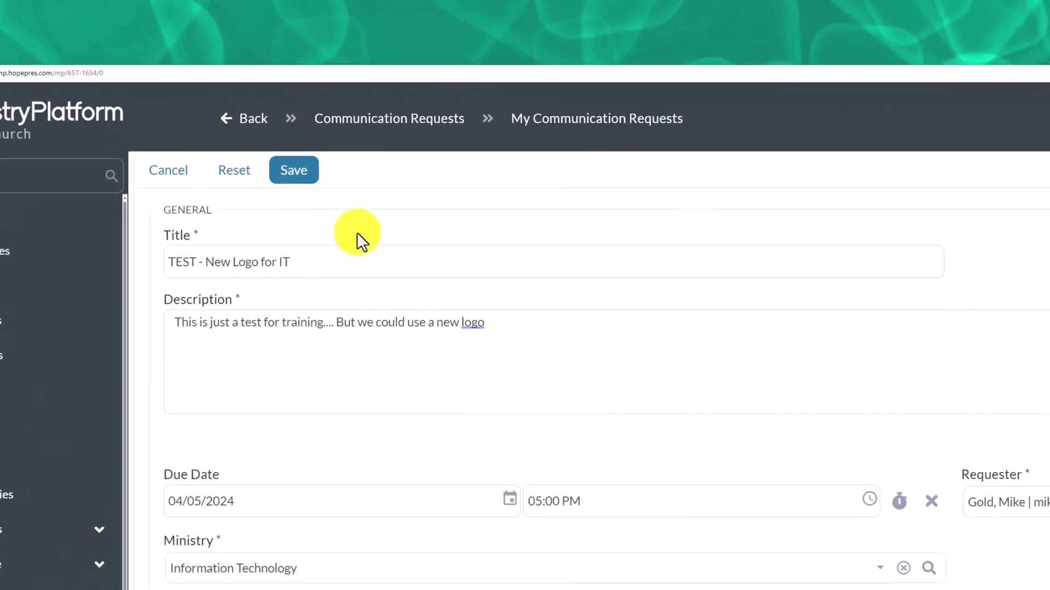
Save the new request and confirm Submit to start its workflow.
{"action": "left_click", "coordinate": [296, 186]}
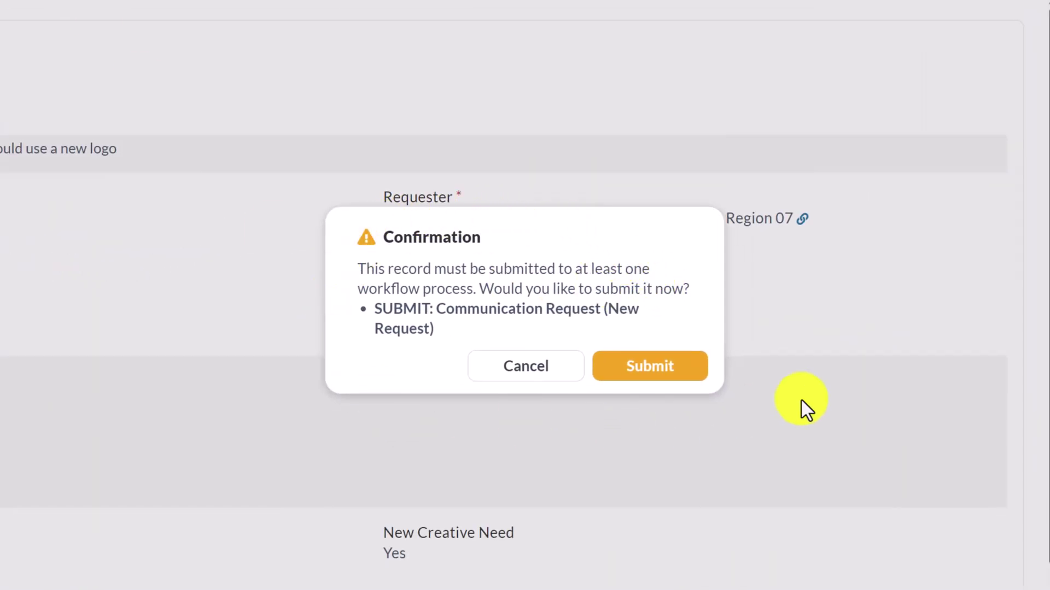
{"action": "left_click", "coordinate": [642, 373]}
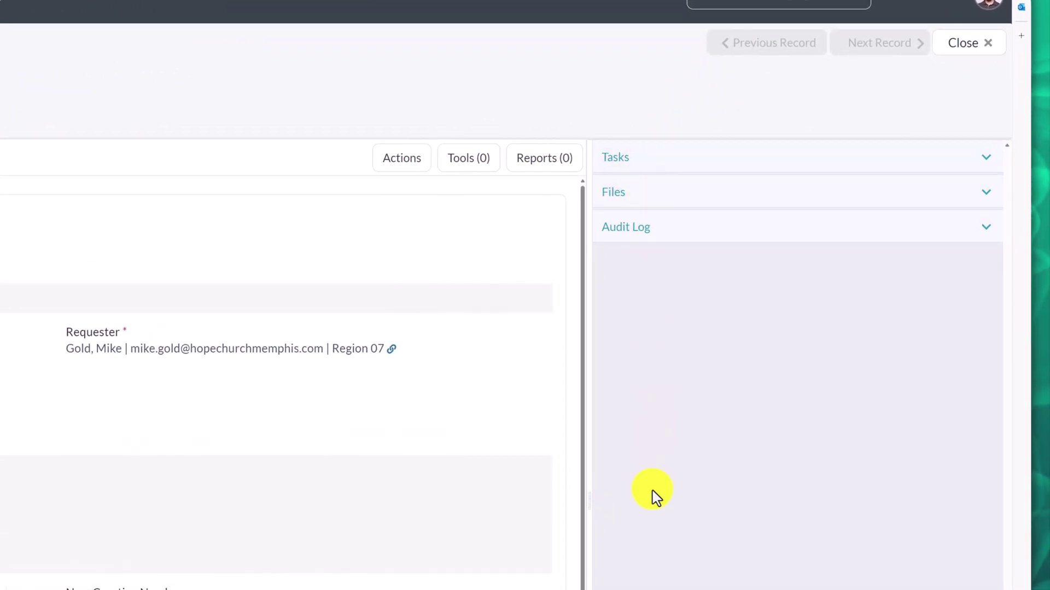
Upload StaffOpportunitiesHeader.png from the computer into the request's Files section.
{"action": "left_click", "coordinate": [636, 198]}
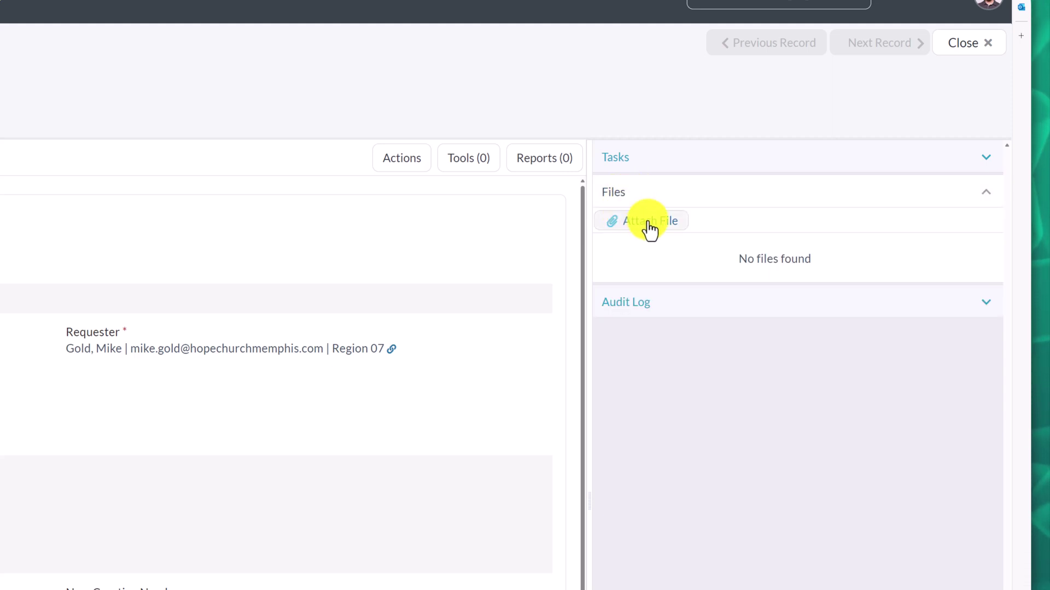
{"action": "left_click", "coordinate": [648, 221]}
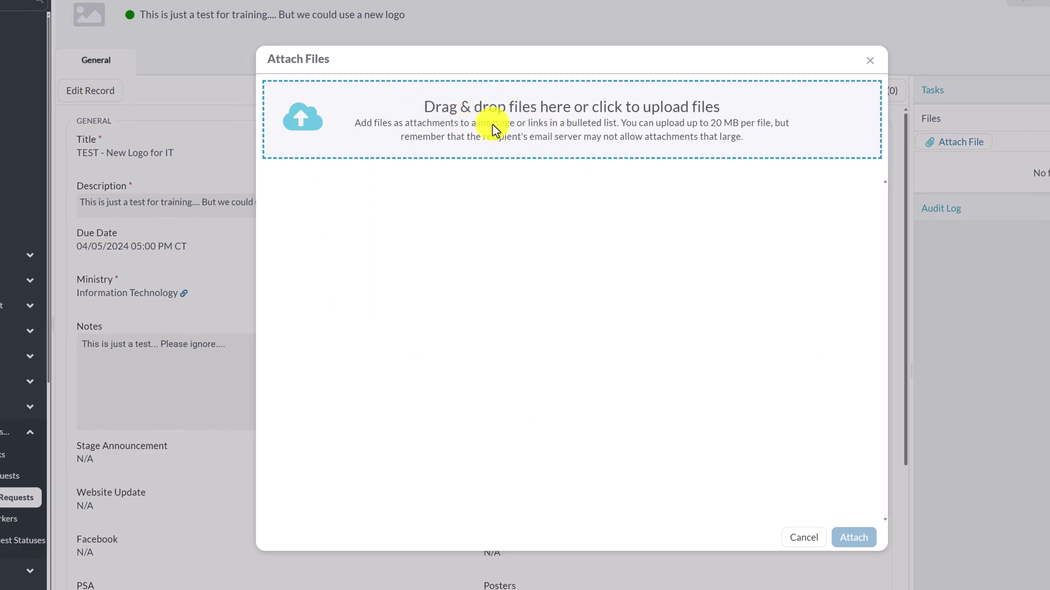
{"action": "left_click", "coordinate": [492, 124]}
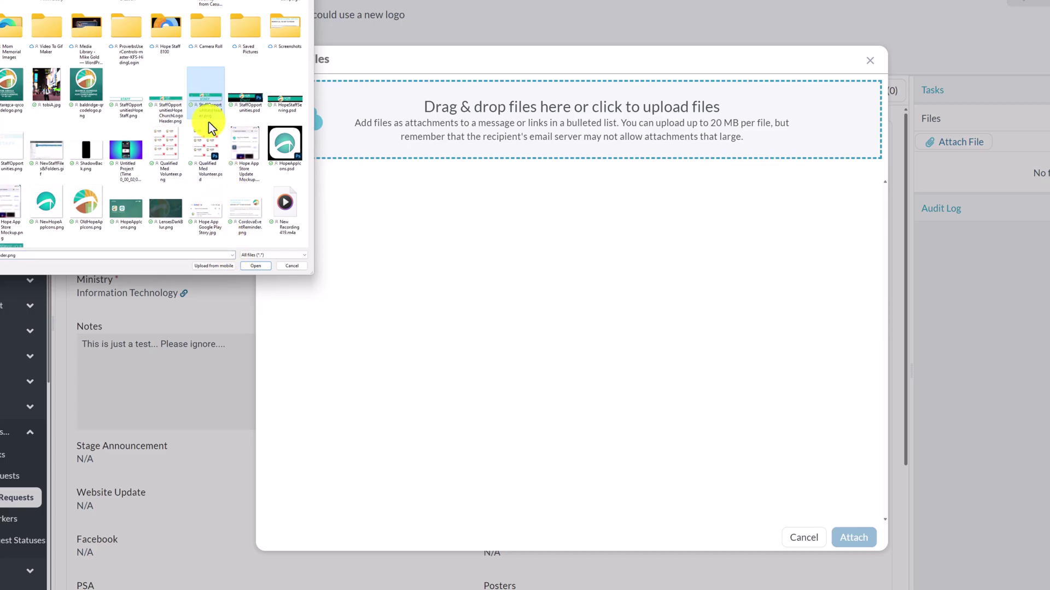
{"action": "left_click", "coordinate": [258, 267]}
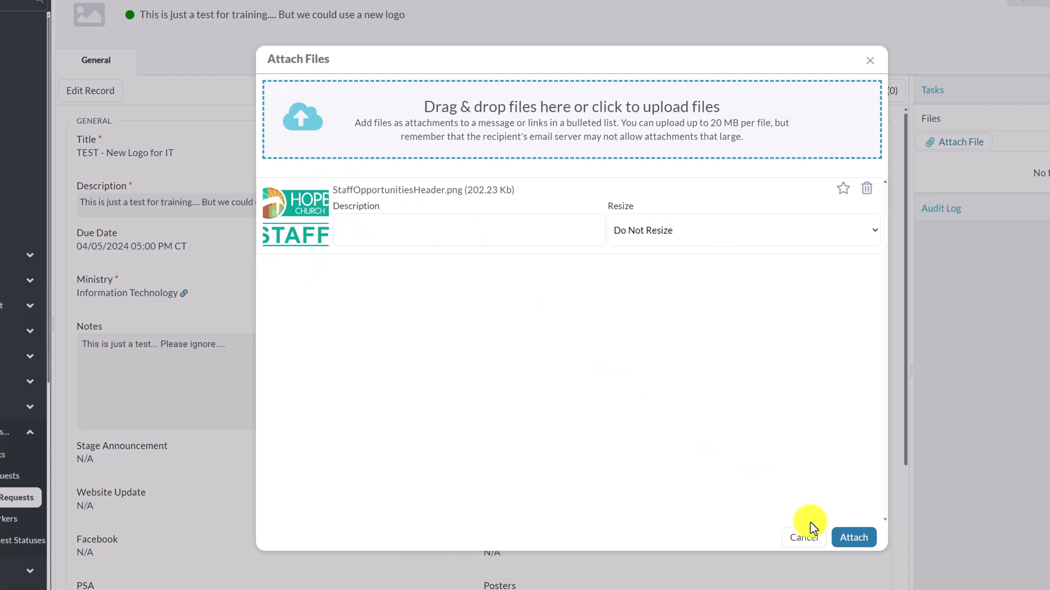
{"action": "left_click", "coordinate": [850, 540]}
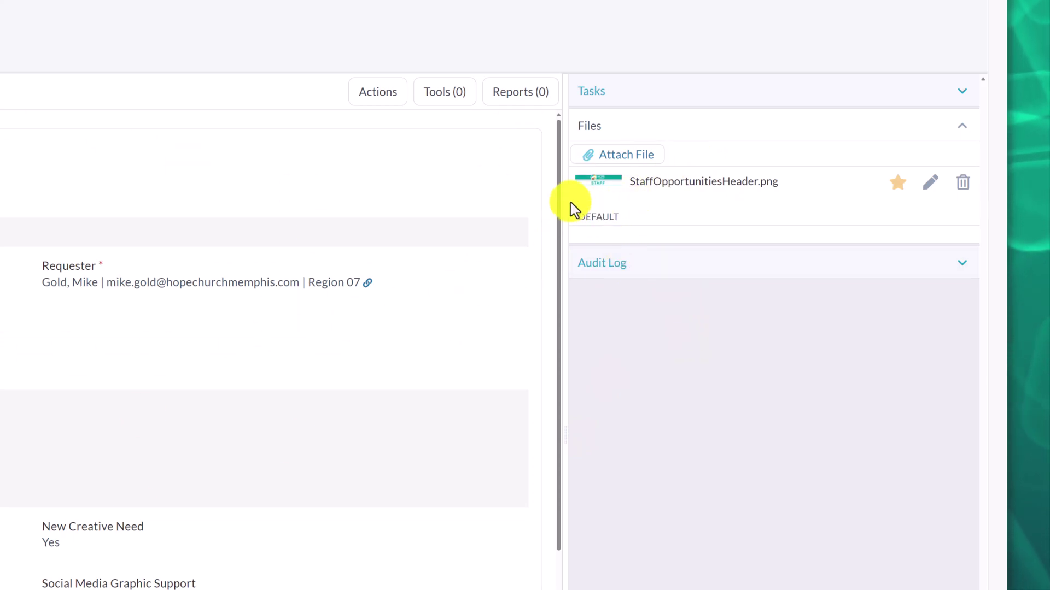
{"action": "left_click", "coordinate": [647, 186]}
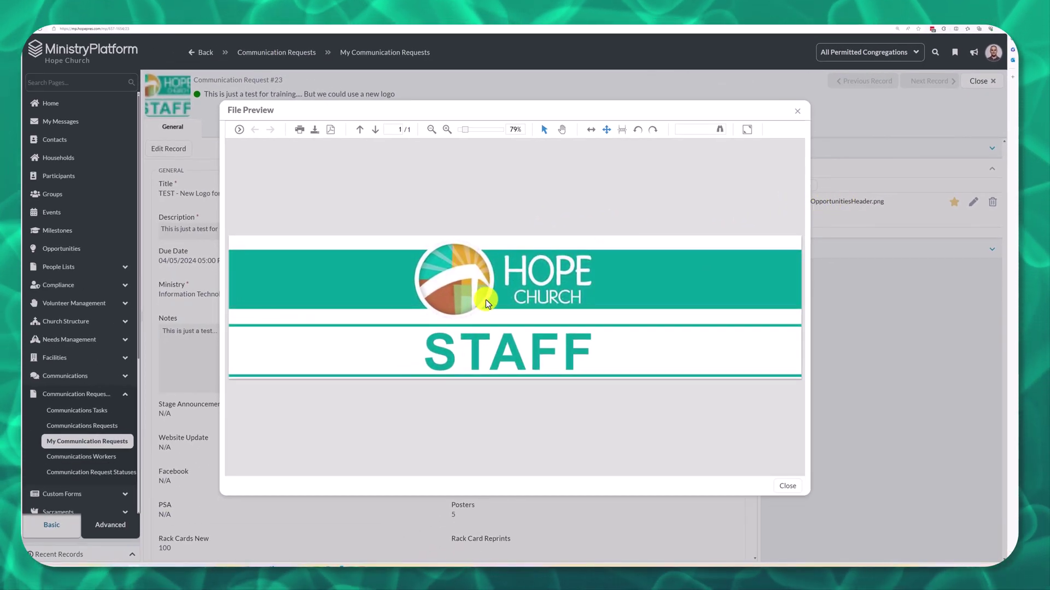
{"action": "left_click", "coordinate": [787, 486]}
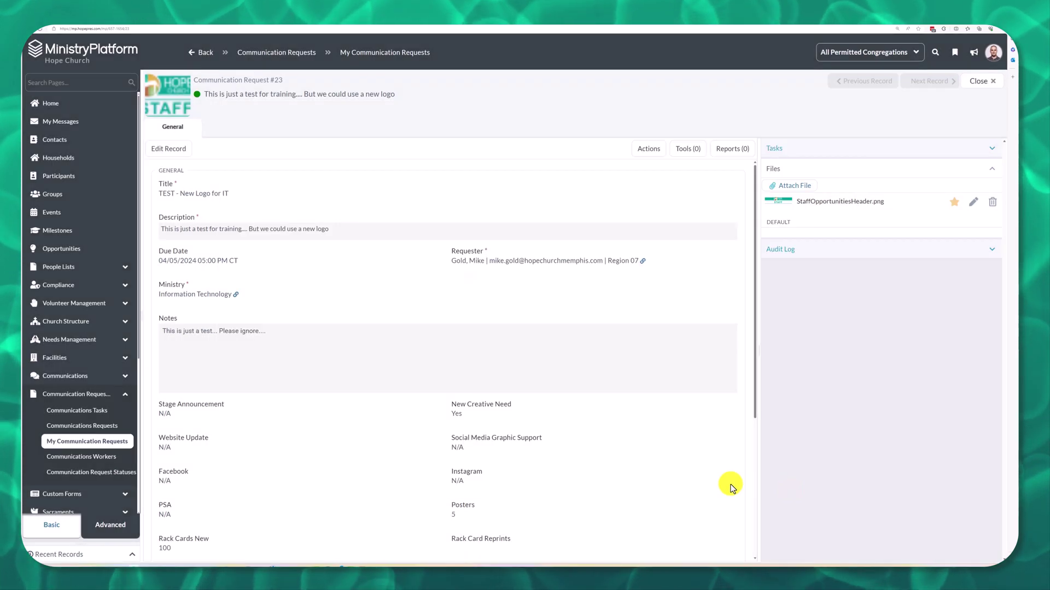
Attach 12_exp-serm-intraining.jpg to request #23, then close the record.
{"action": "left_click", "coordinate": [791, 191]}
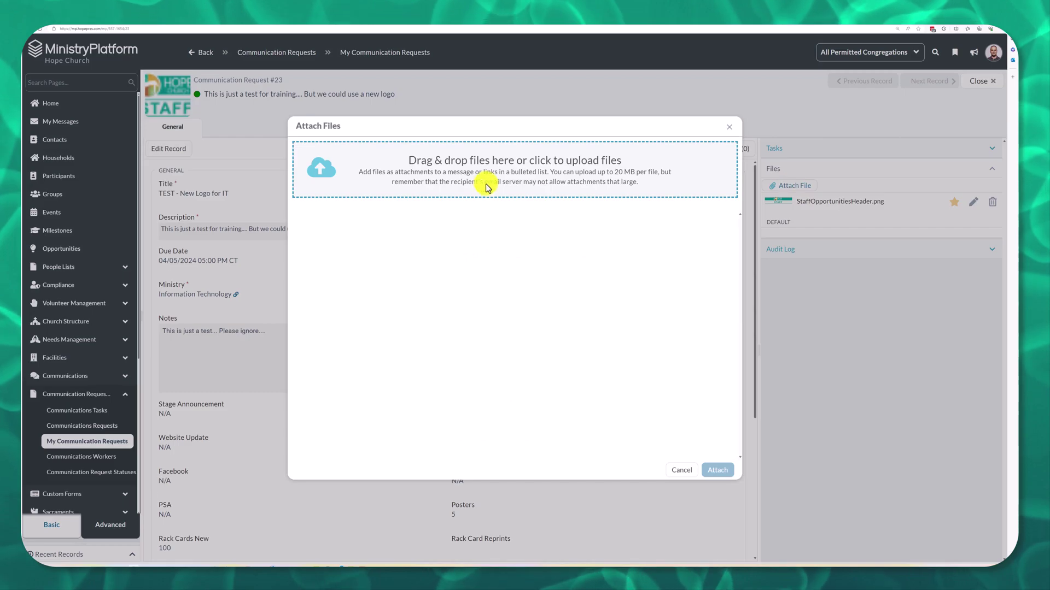
{"action": "left_click", "coordinate": [494, 167]}
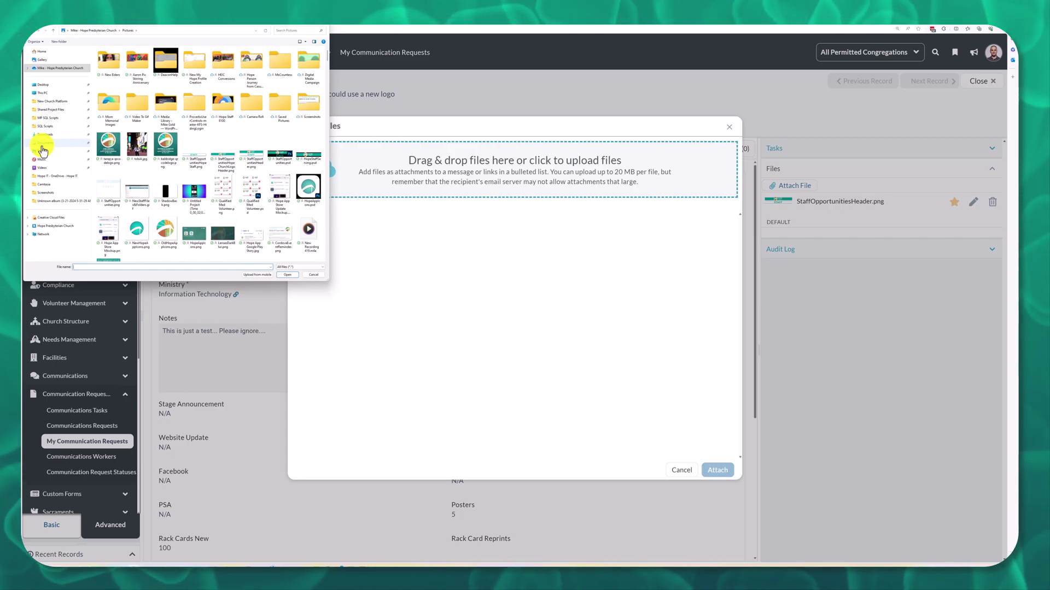
{"action": "scroll", "coordinate": [147, 226], "scroll_direction": "down", "scroll_amount": 5}
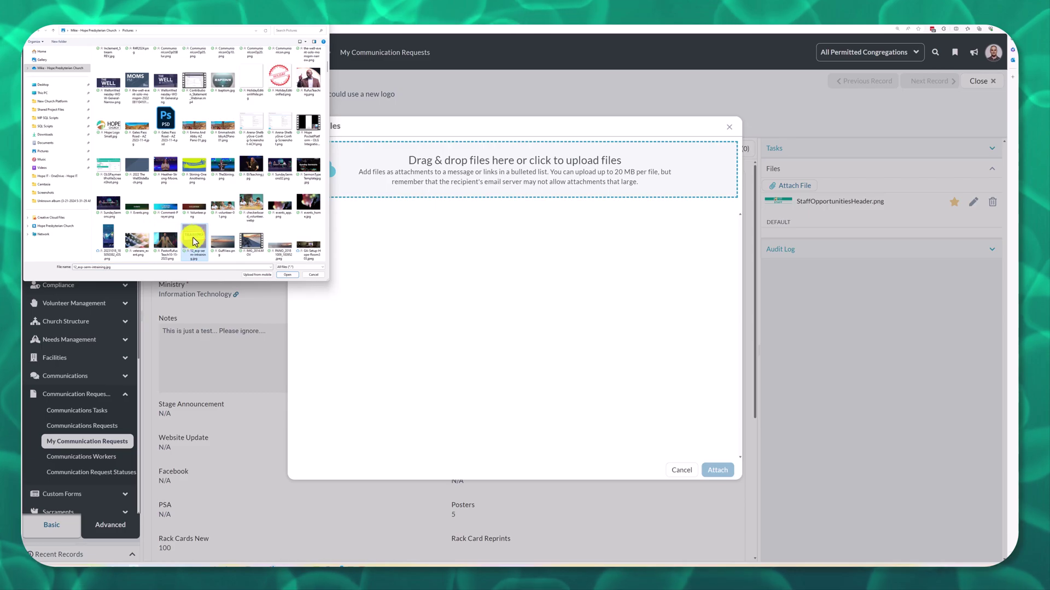
{"action": "left_click", "coordinate": [288, 275]}
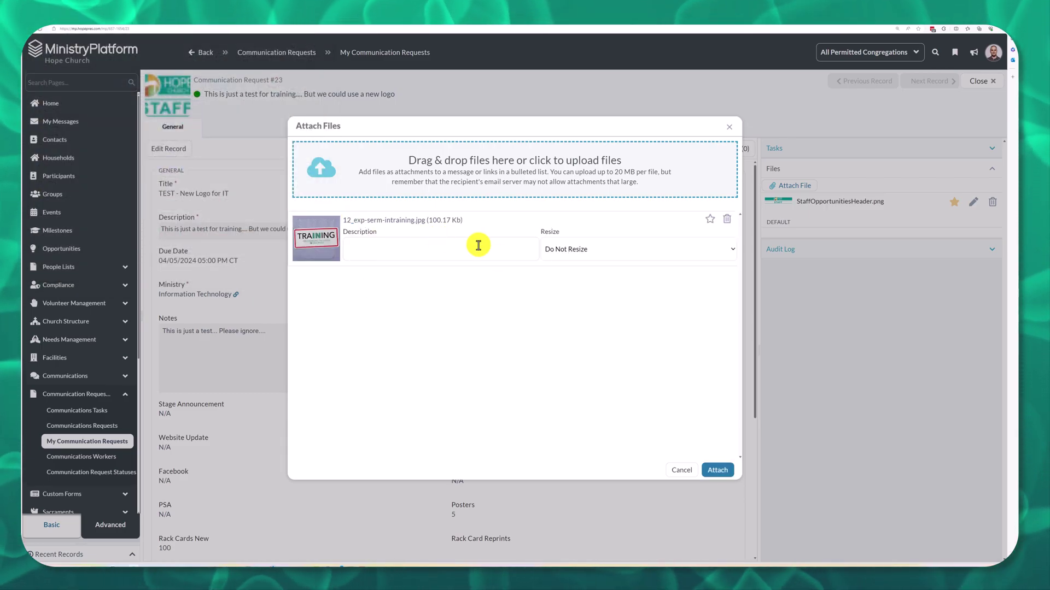
{"action": "left_click", "coordinate": [711, 467]}
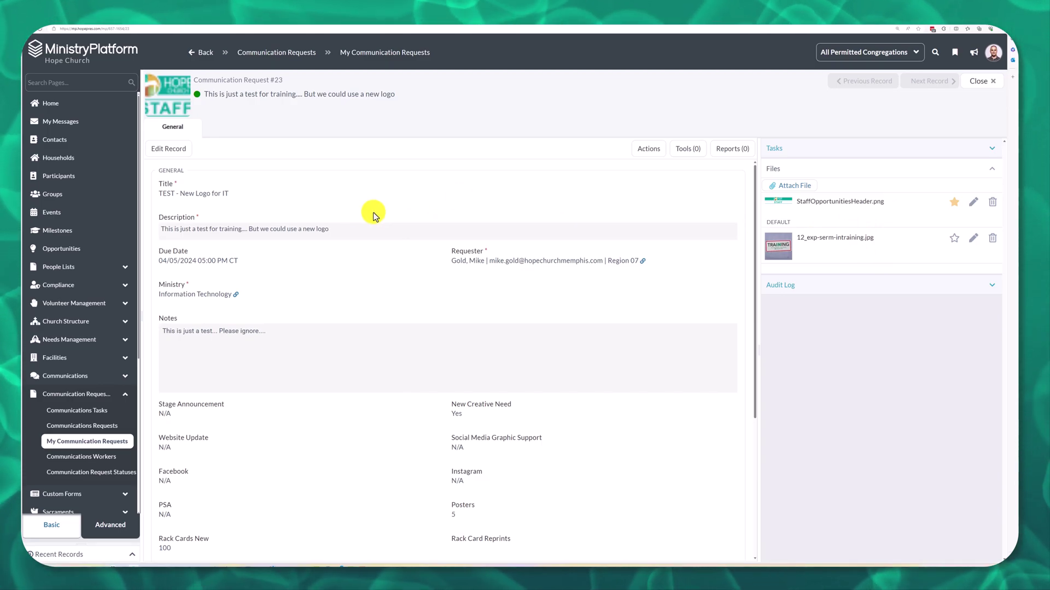
{"action": "left_click", "coordinate": [987, 83]}
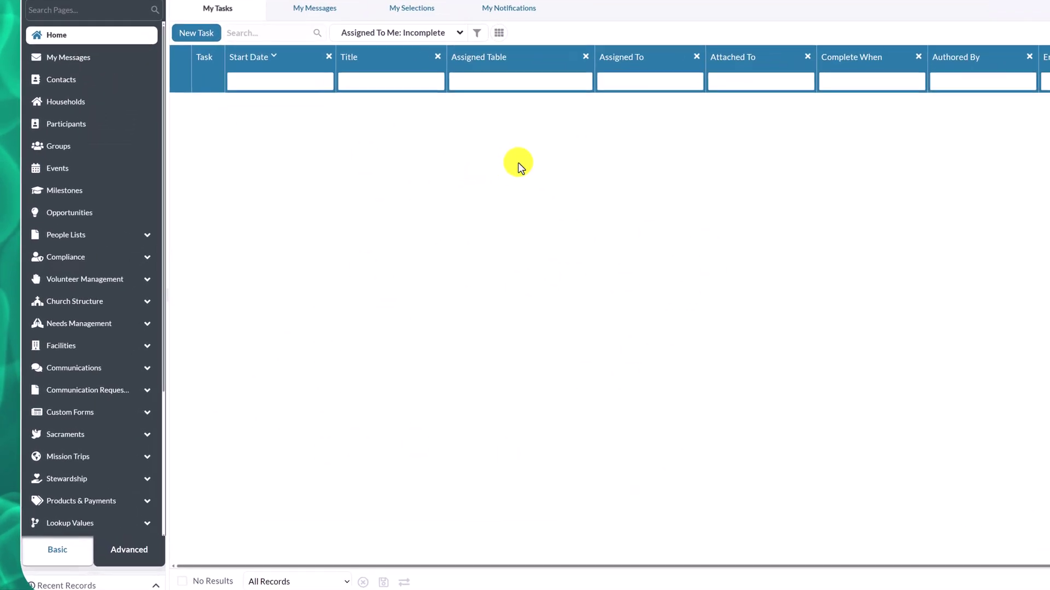
Reopen request #23 'TEST - New Logo for IT' from the My Communication Requests list.
{"action": "left_click", "coordinate": [86, 385]}
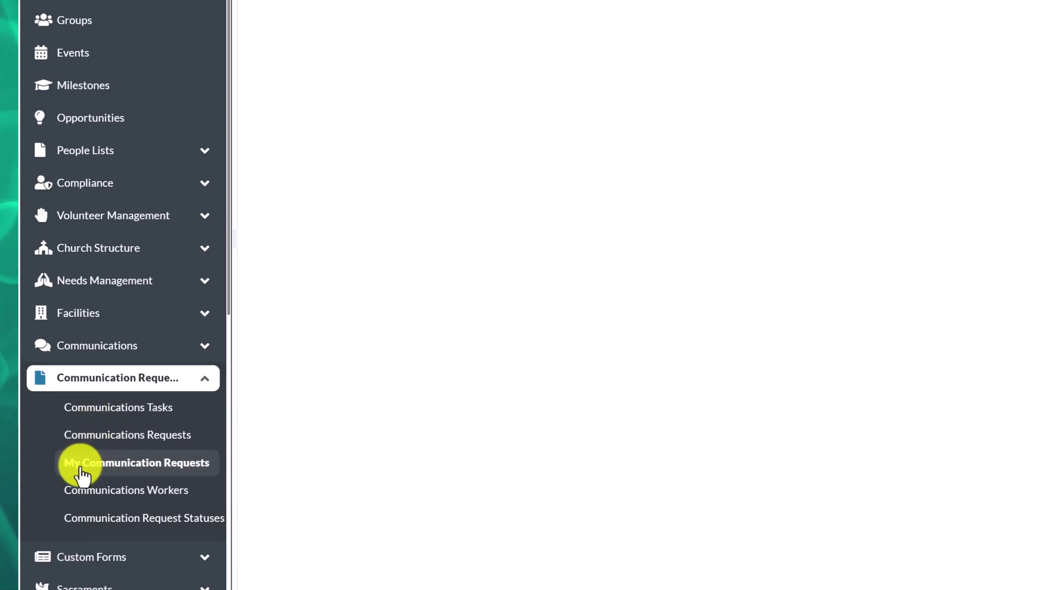
{"action": "left_click", "coordinate": [136, 474]}
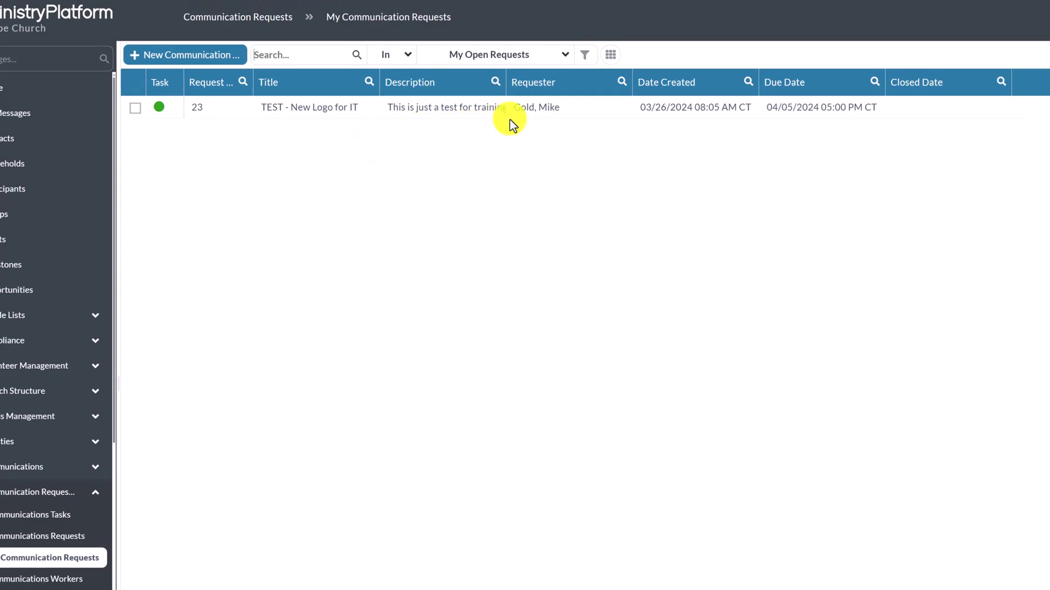
{"action": "left_click", "coordinate": [434, 108]}
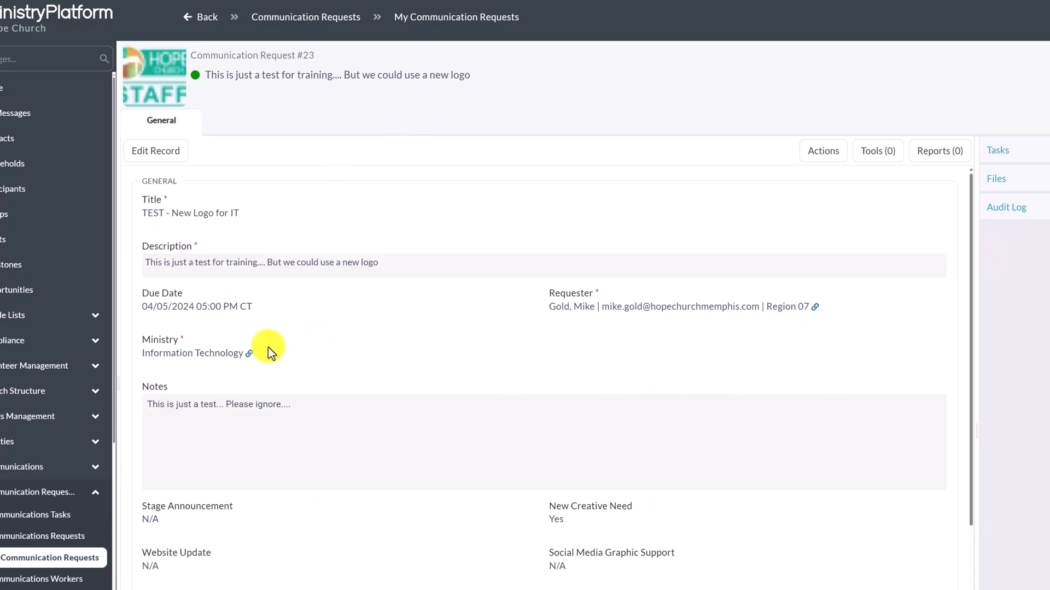
Edit request #23, add a bold first Notes line 'This is the latest', and save.
{"action": "left_click", "coordinate": [162, 155]}
{"action": "left_click", "coordinate": [151, 514]}
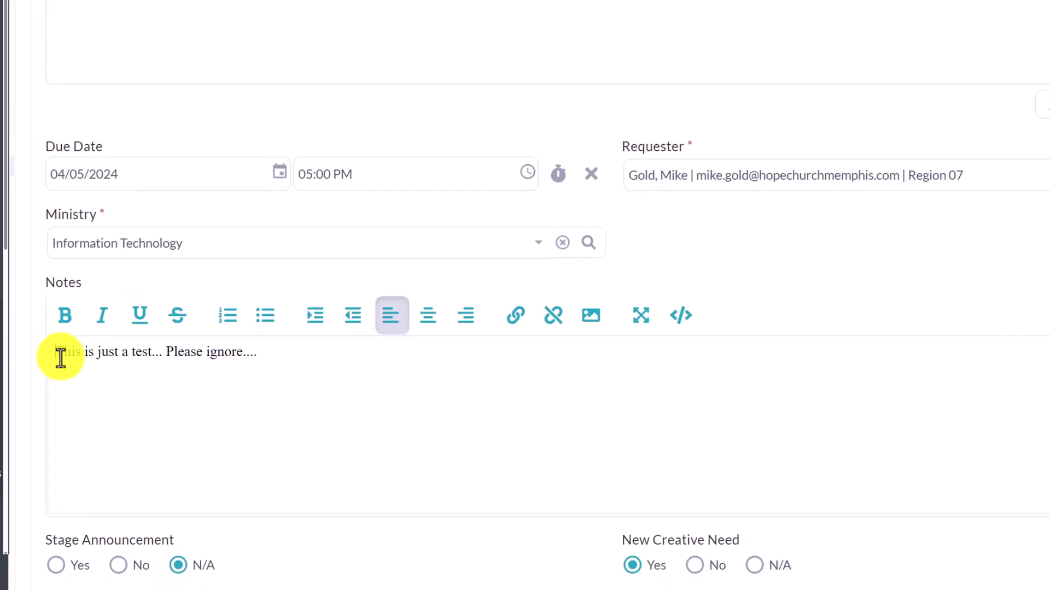
{"action": "key", "text": "Return"}
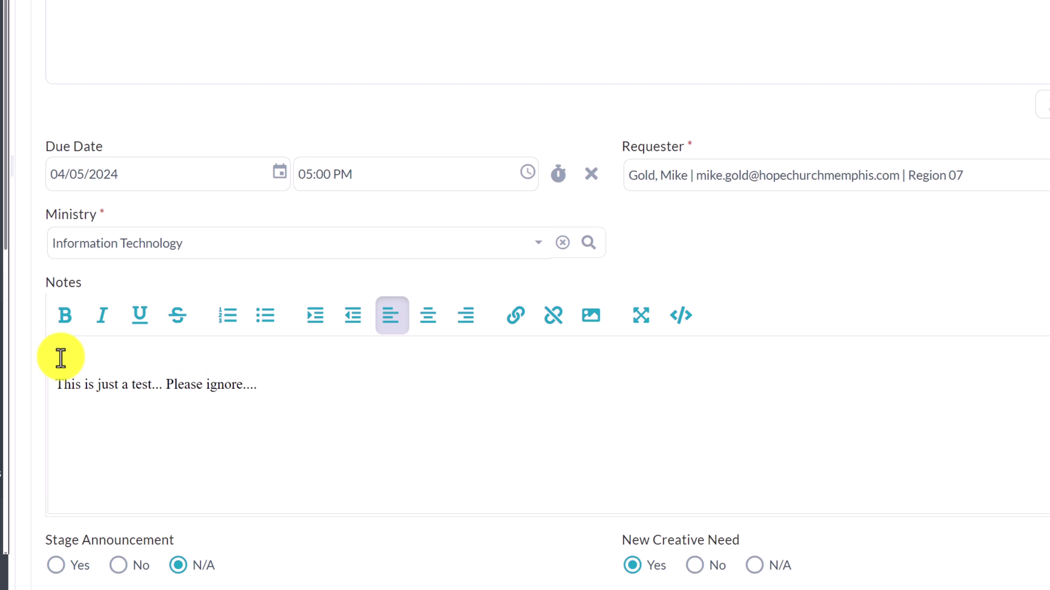
{"action": "type", "text": "This is the l"}
{"action": "key", "text": "BackSpace"}
{"action": "type", "text": "atest note... I added some attached examples of what I'm looking for..."}
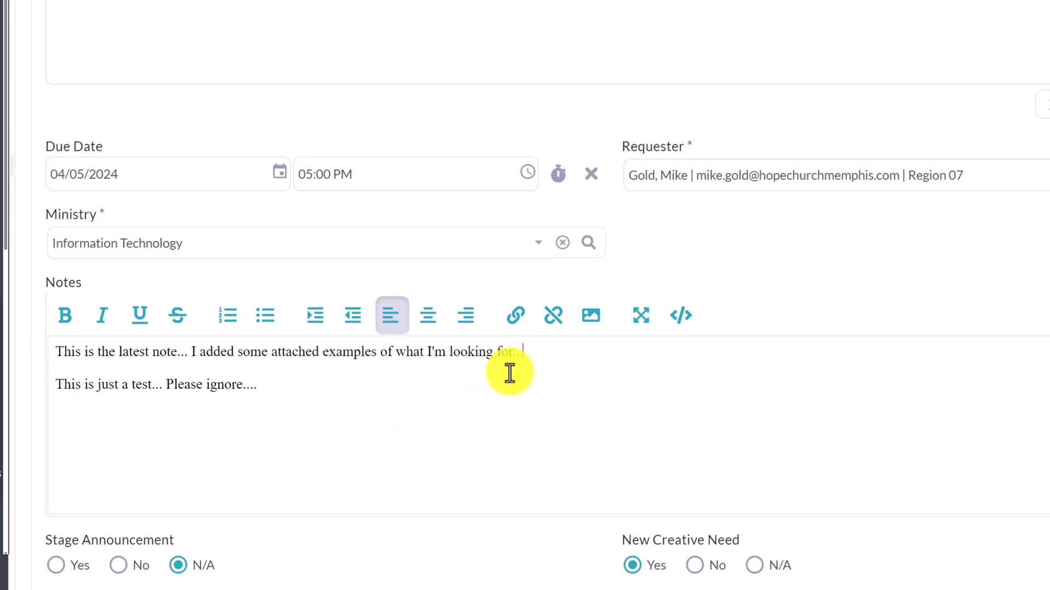
{"action": "left_click_drag", "start_coordinate": [539, 352], "coordinate": [42, 345]}
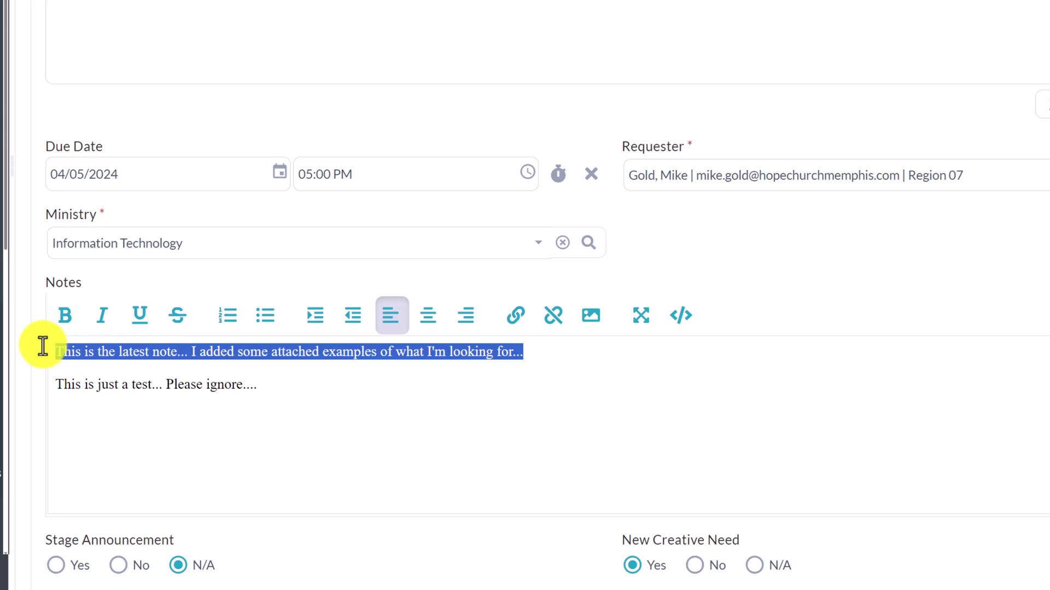
{"action": "left_click", "coordinate": [65, 326]}
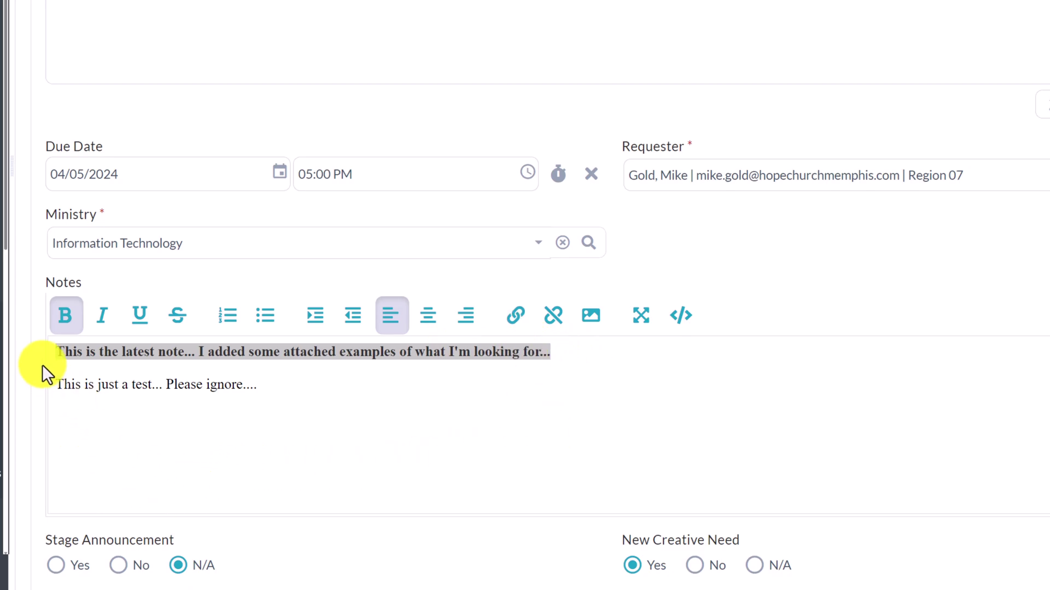
{"action": "left_click", "coordinate": [254, 150]}
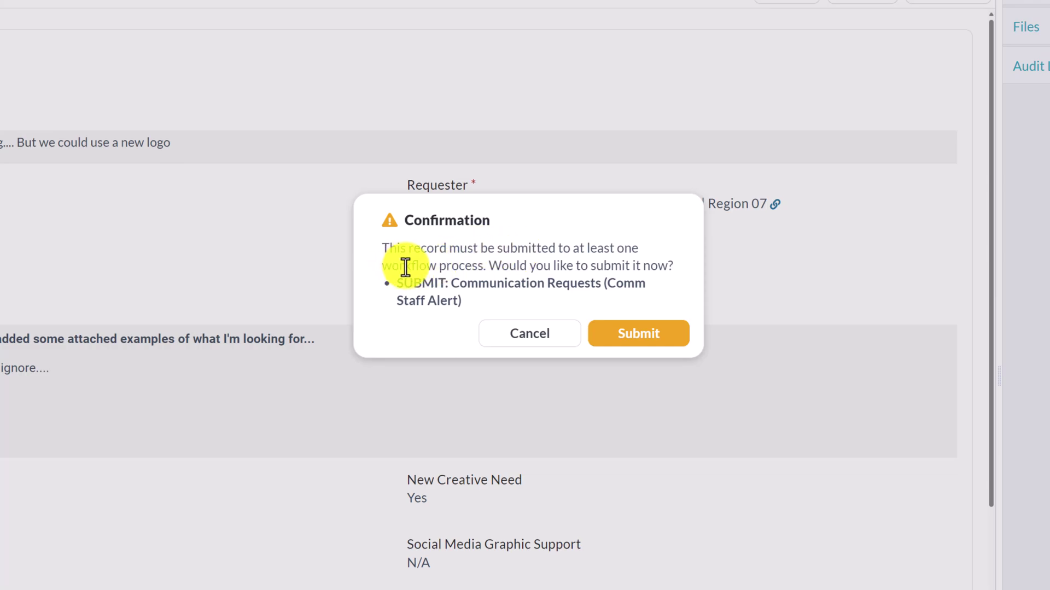
Confirm Submit to send the updated request #23 to the staff alert workflow.
{"action": "left_click", "coordinate": [624, 342]}
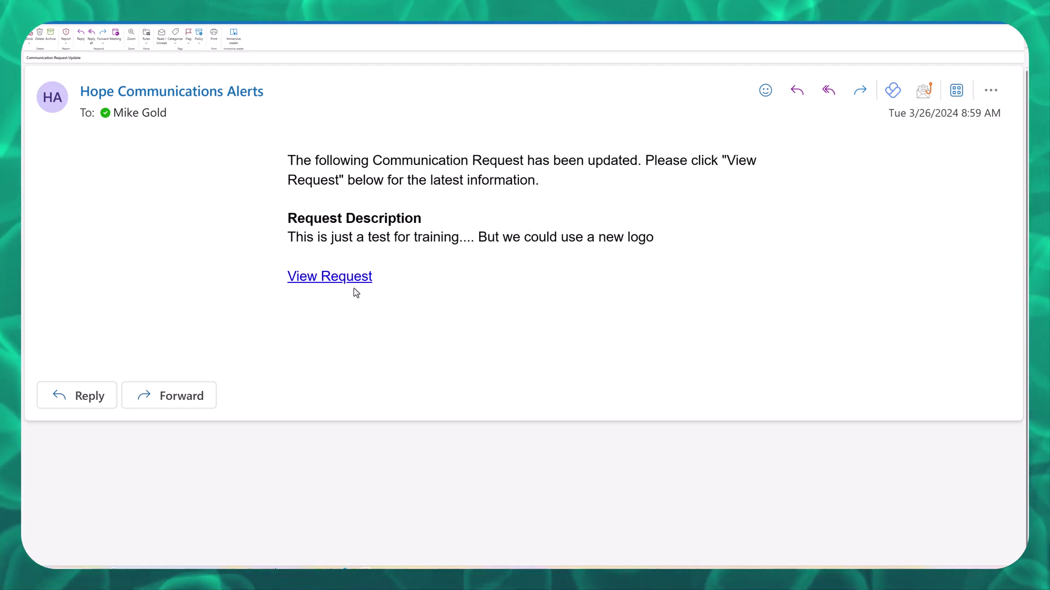
Open Communication Request #23 from the View Request link in the Outlook update email.
{"action": "left_click", "coordinate": [327, 281]}
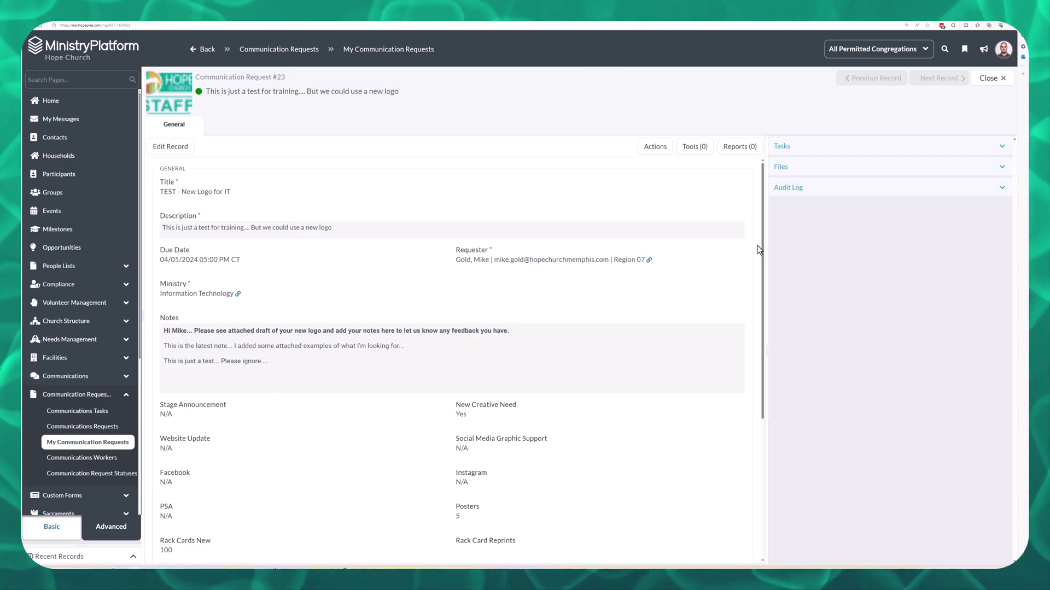
Expand the request's Files list and preview, then close, the ITPillarCircleNoLabelsClear.png logo draft.
{"action": "left_click", "coordinate": [783, 168]}
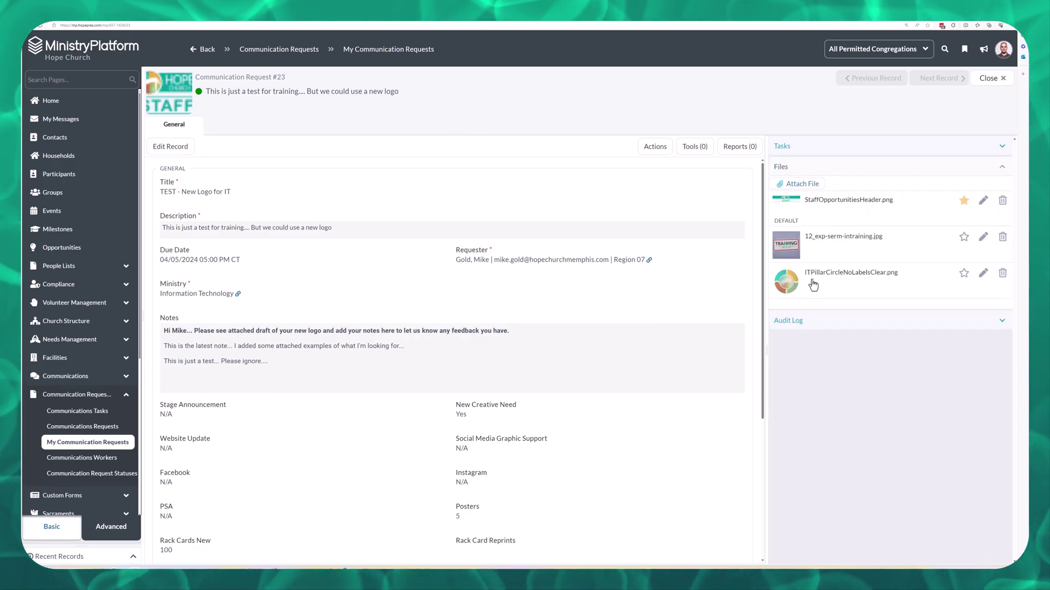
{"action": "left_click", "coordinate": [829, 281]}
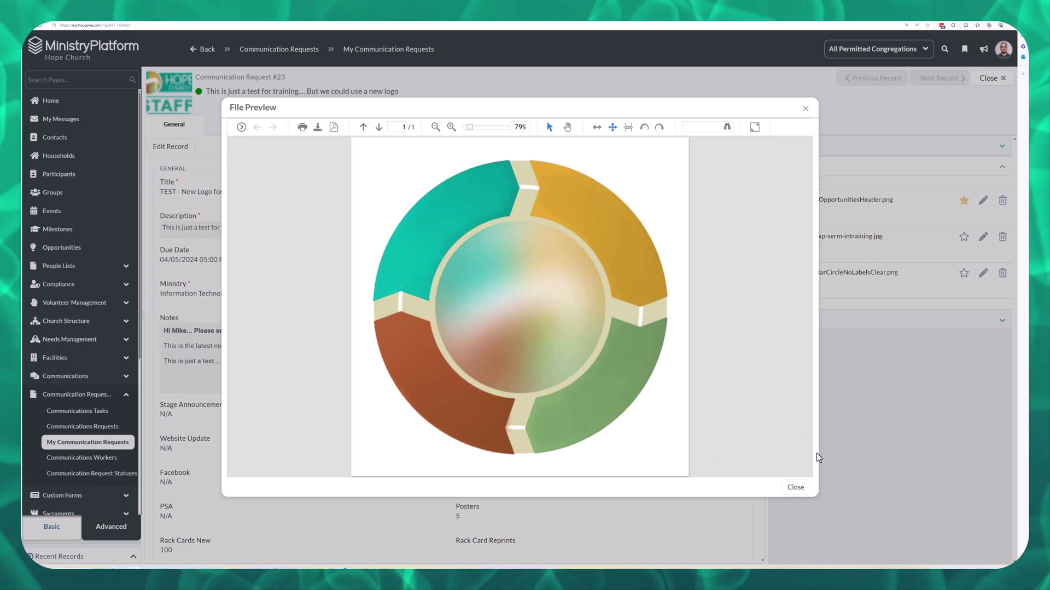
{"action": "left_click", "coordinate": [795, 487]}
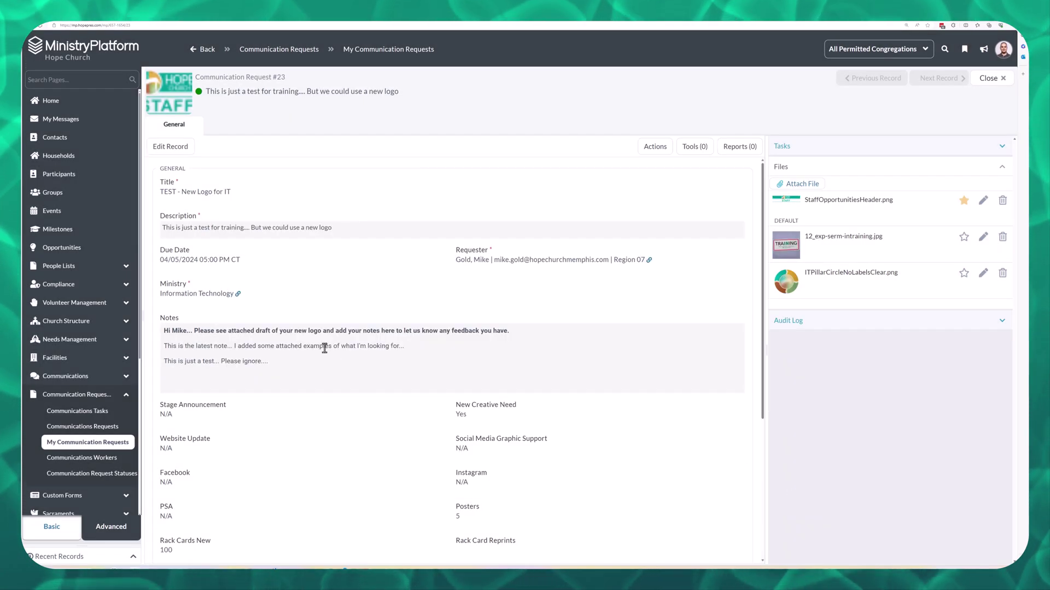
Edit the record and add "This is great. We are heading in the right direction." atop Notes.
{"action": "left_click", "coordinate": [171, 148]}
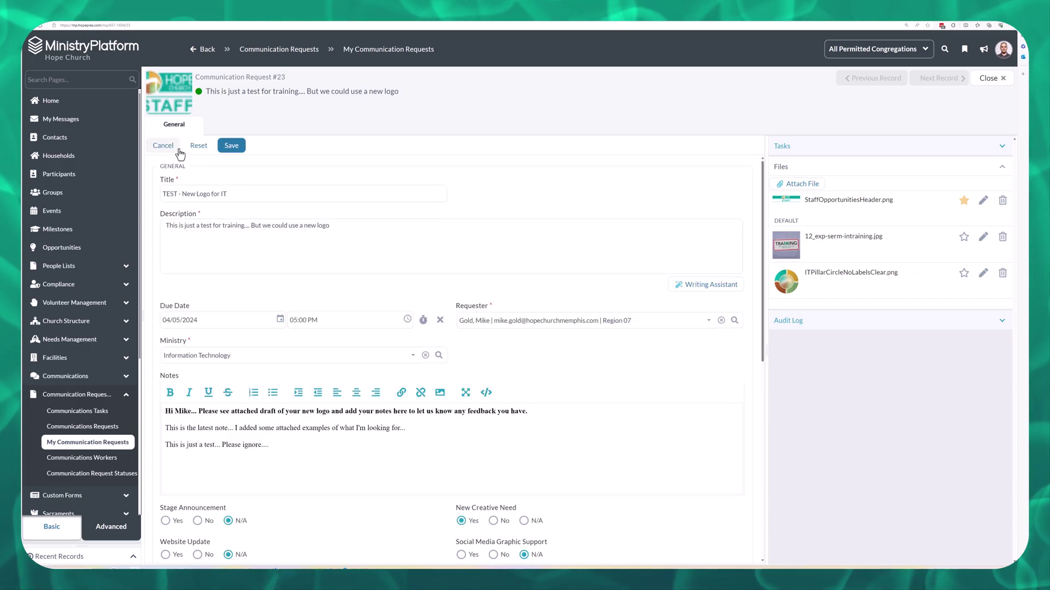
{"action": "left_click", "coordinate": [162, 146]}
{"action": "left_click", "coordinate": [171, 147]}
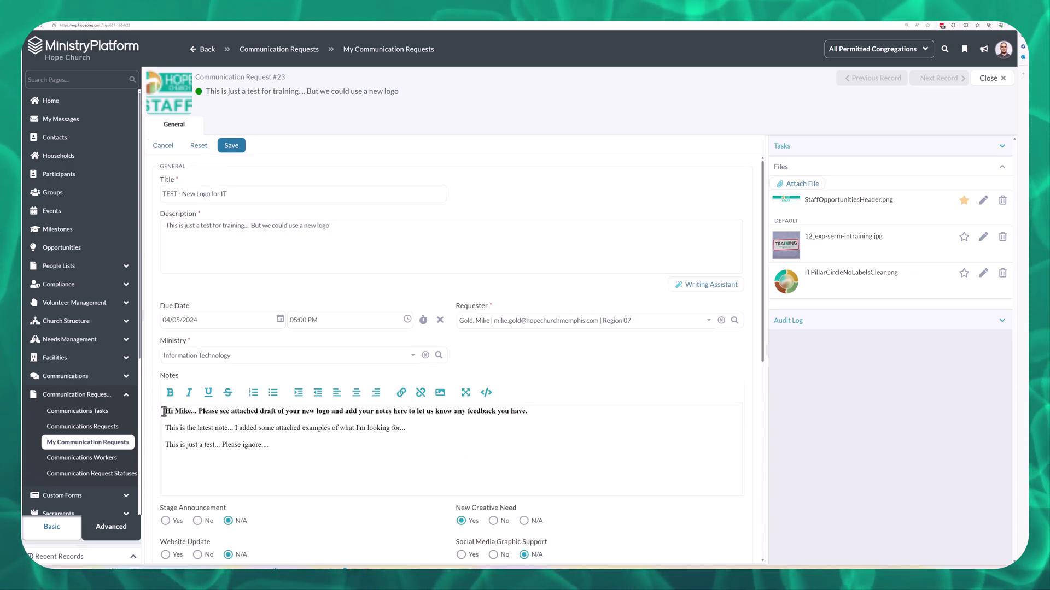
{"action": "left_click", "coordinate": [162, 413]}
{"action": "key", "text": "Return"}
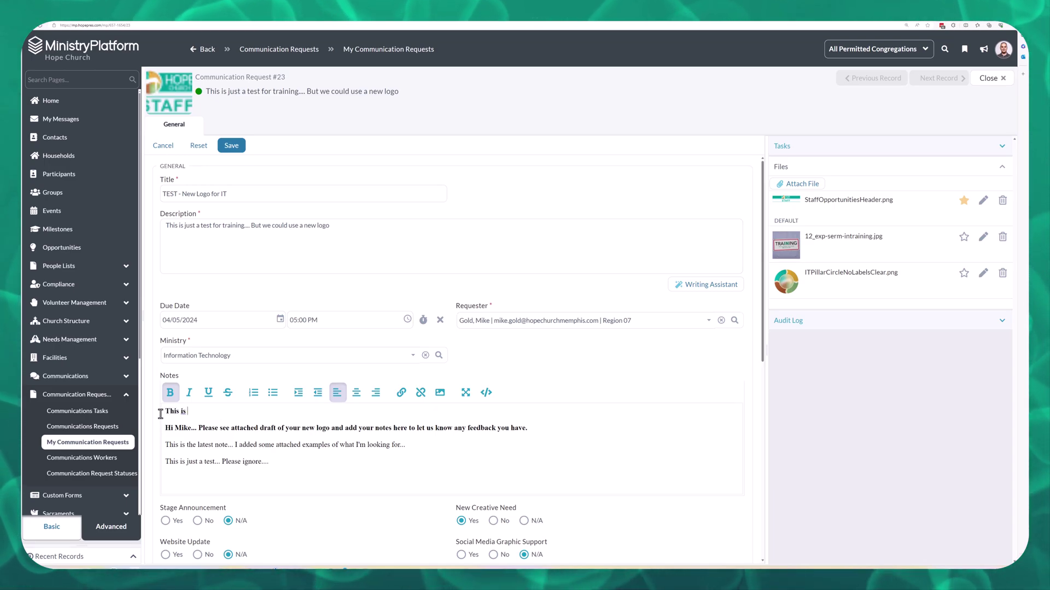
{"action": "type", "text": "This is great. We are heading in the right direction."}
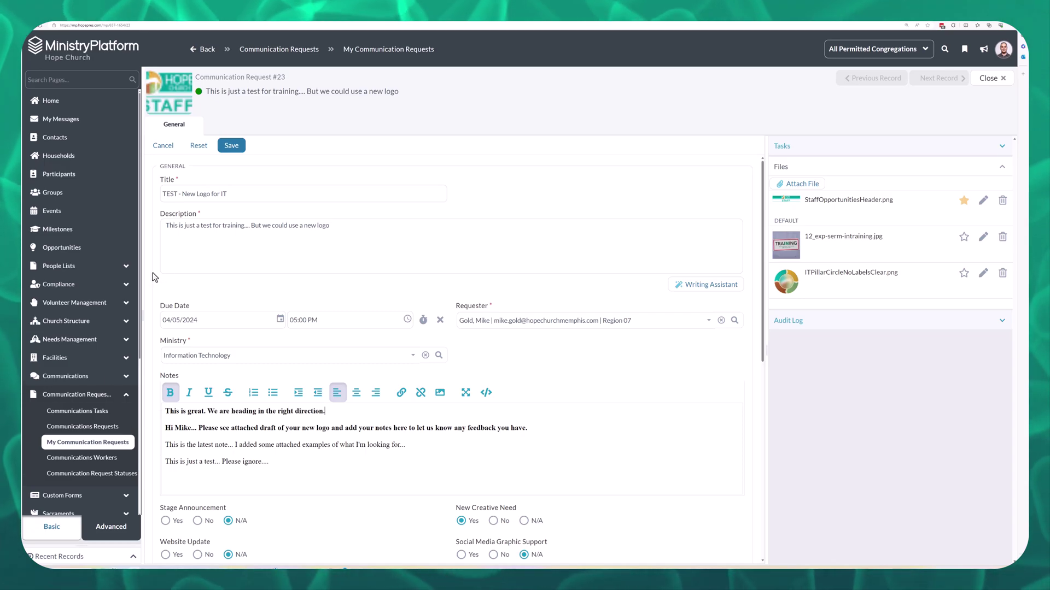
Save the record and resubmit it to the workflow.
{"action": "left_click", "coordinate": [234, 146]}
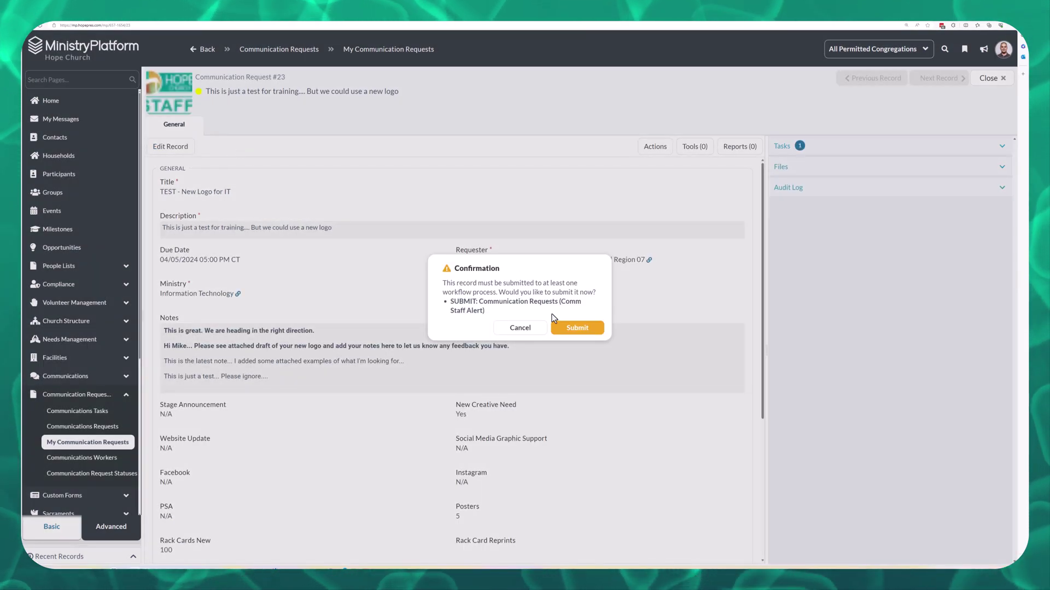
{"action": "left_click", "coordinate": [578, 336]}
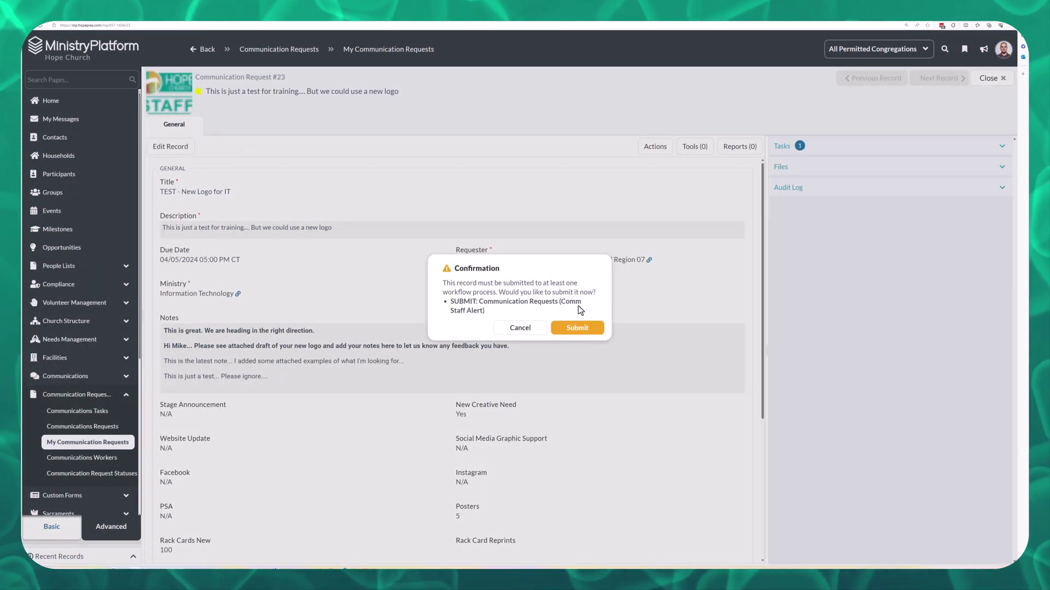
{"action": "left_click", "coordinate": [578, 332]}
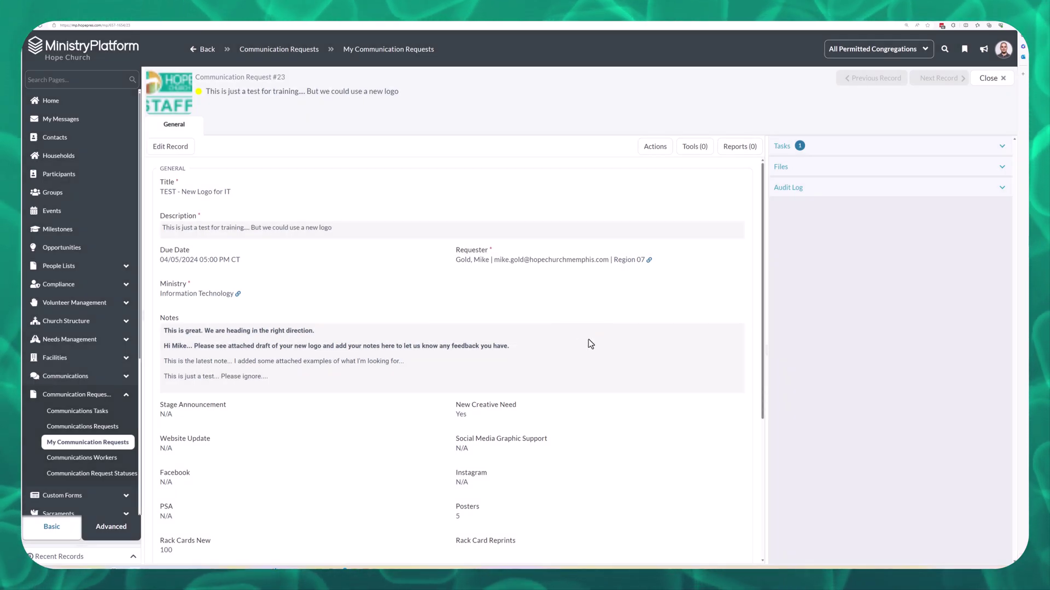